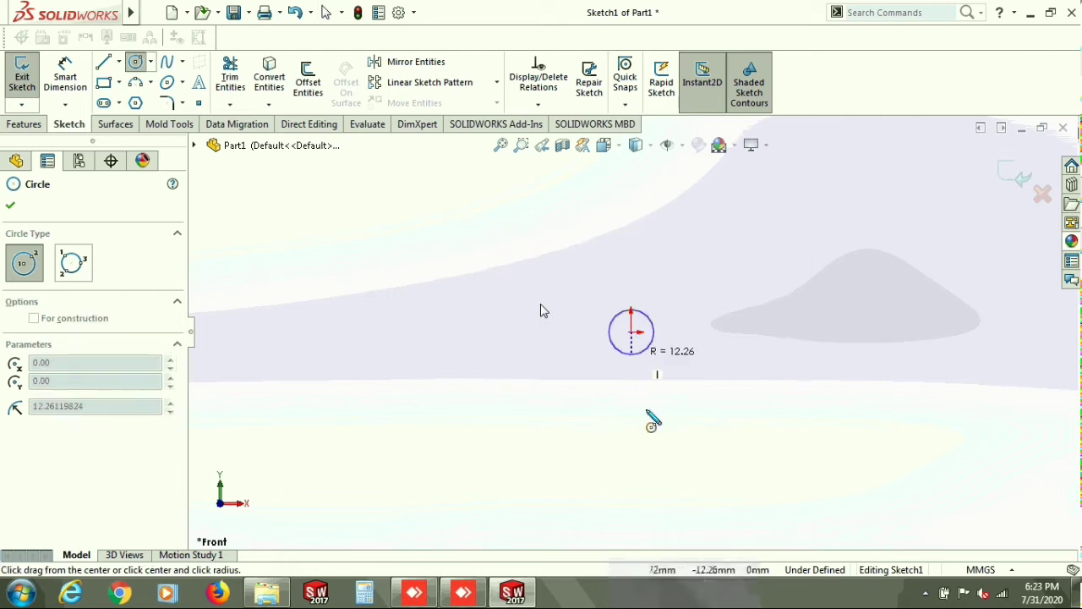
- Dimension the diameter of the circle centred on the origin as 60 mm
right_drag(435, 305, 431, 269)
click(457, 272)
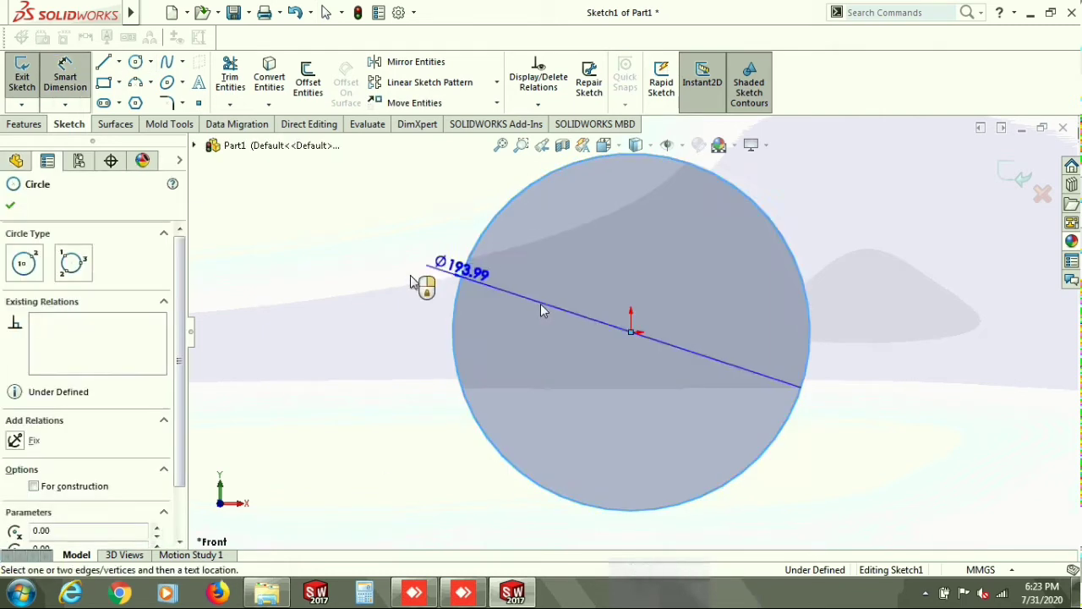
click(411, 283)
text(60)
key(Return)
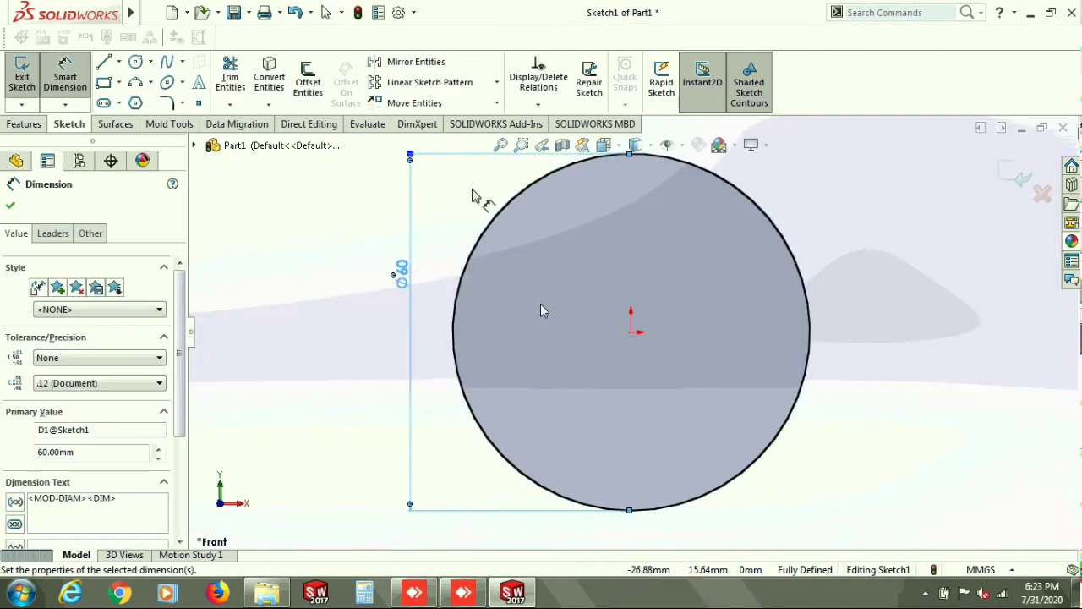
- Sketch a second circle centred on the origin inside the first and dimension its diameter as 20 mm
click(136, 61)
drag(631, 331, 683, 332)
right_drag(547, 310, 521, 339)
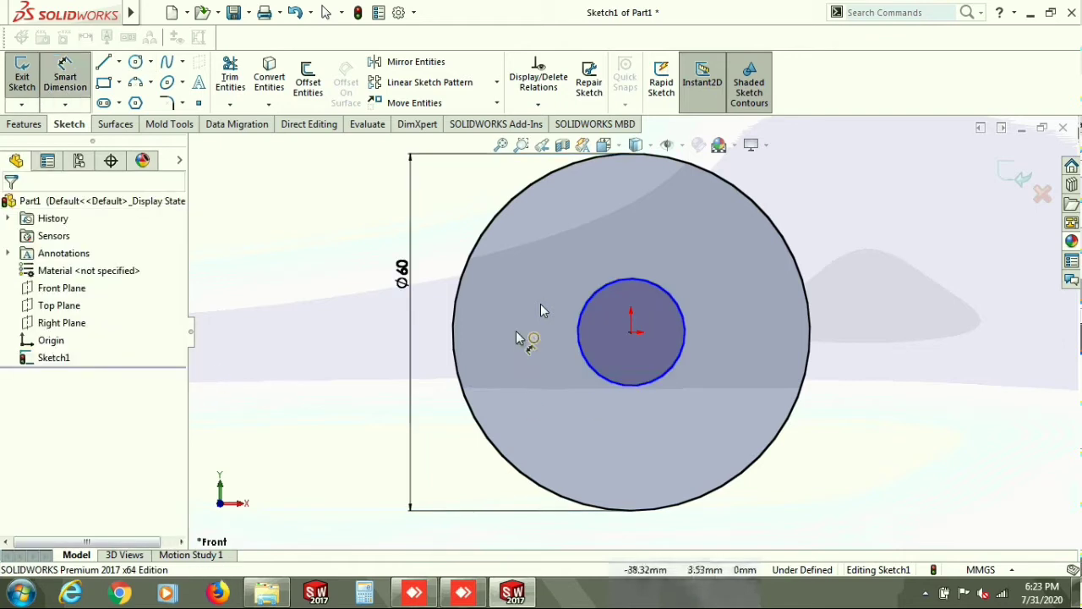
click(577, 334)
click(553, 337)
text(20)
key(Return)
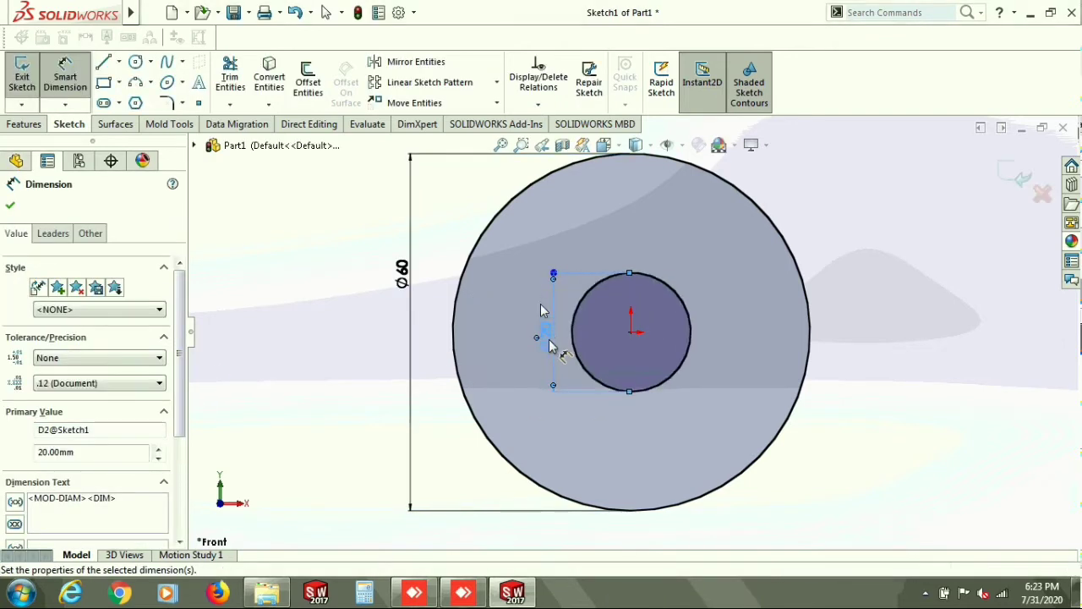
click(10, 206)
- Sketch a small circle centred on the topmost point of the 60 mm circle and dimension its diameter as 15 mm
click(135, 62)
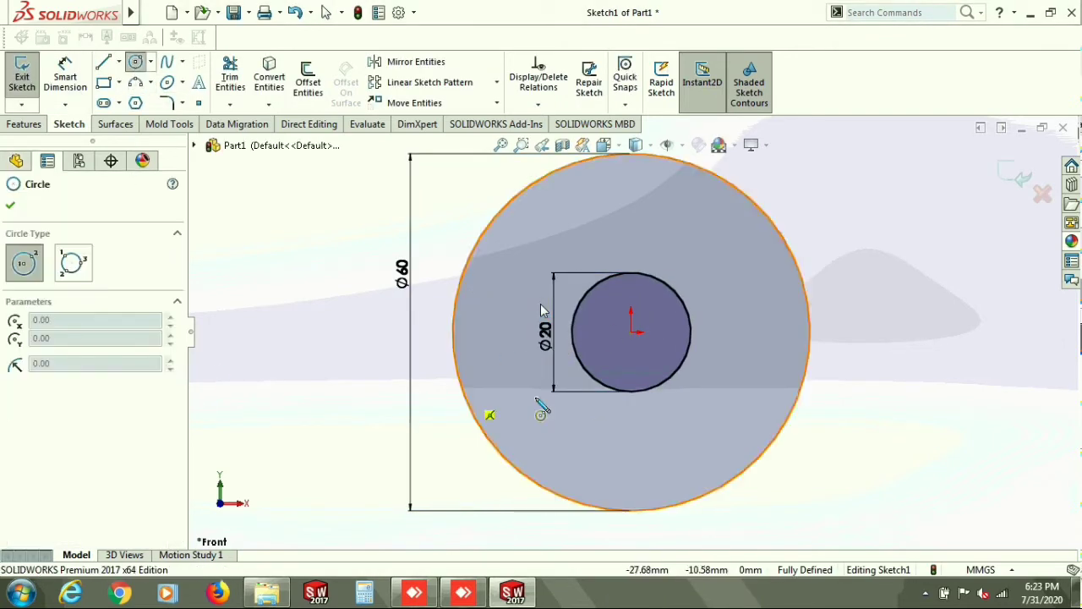
scroll(623, 196, up, 3)
scroll(628, 170, down, 3)
click(639, 264)
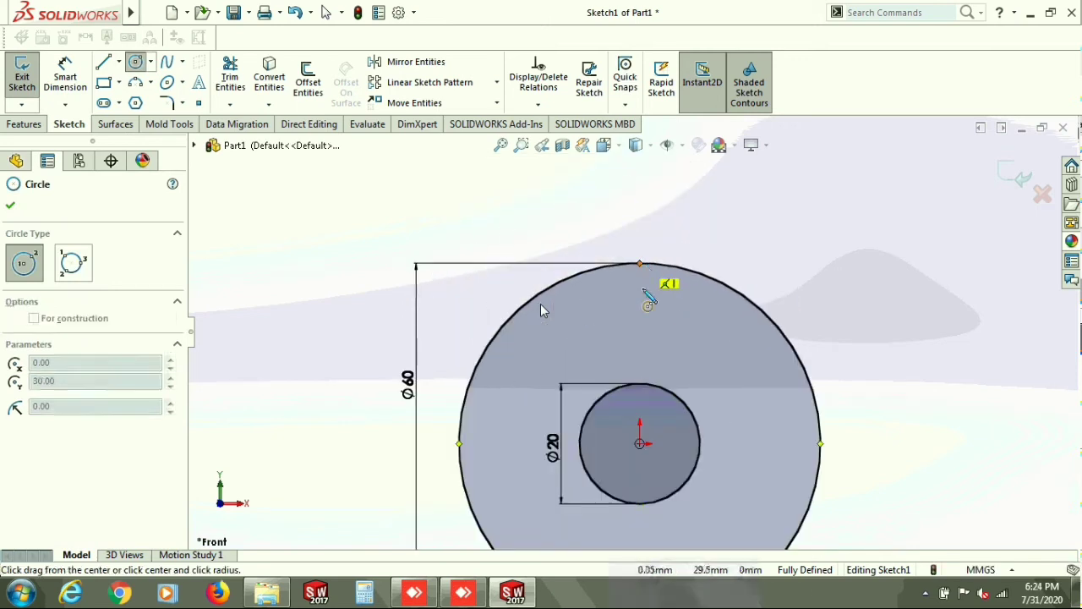
click(667, 264)
click(49, 85)
click(643, 292)
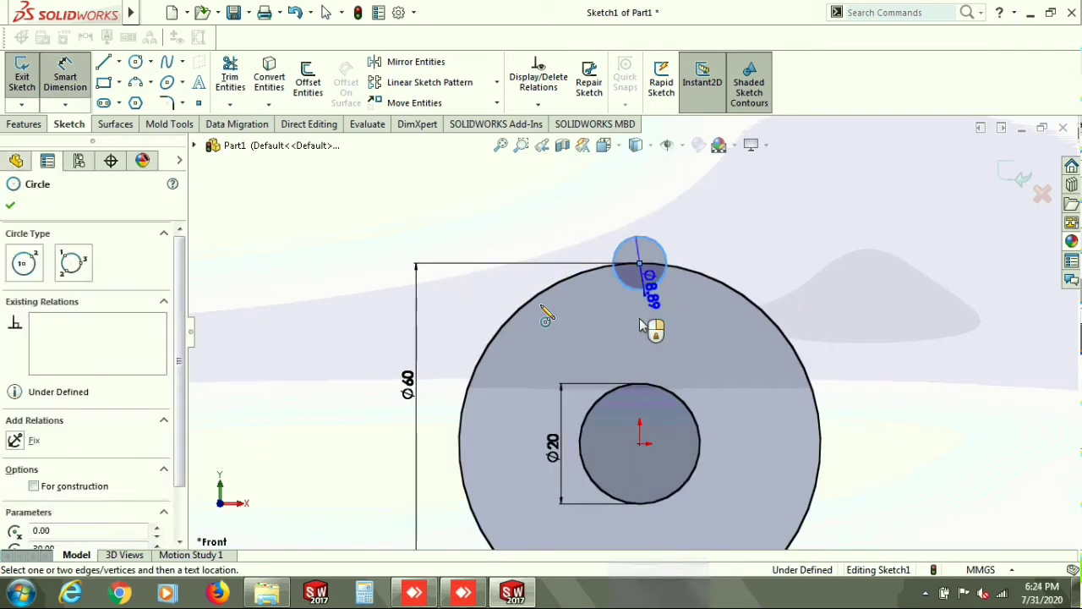
click(634, 309)
text(15)
key(Return)
- Set the small circle's diameter to 10 mm and trim away its part outside the 60 mm circle
double_click(639, 321)
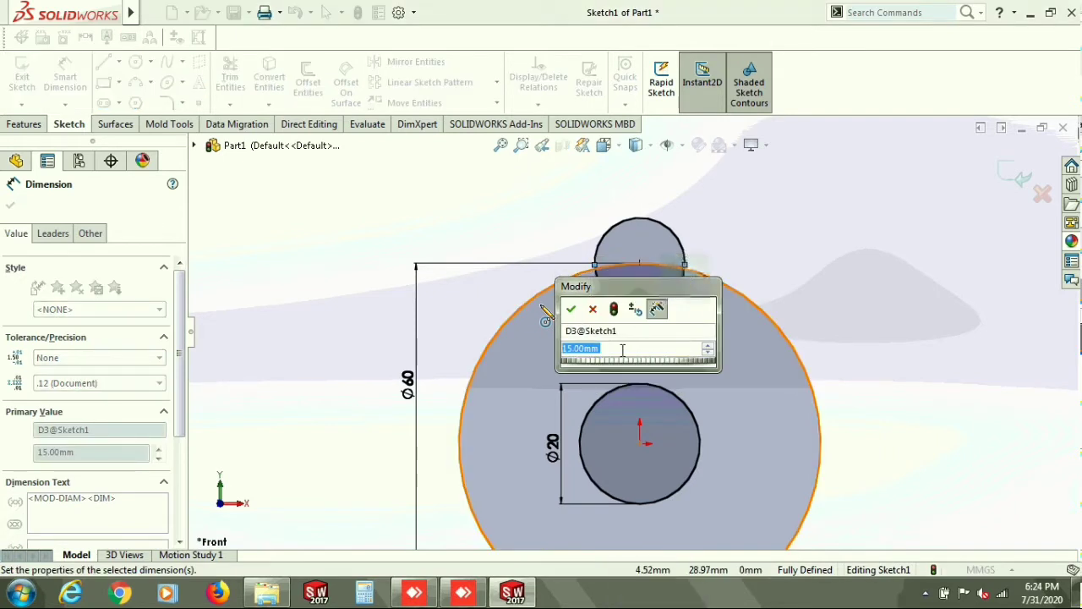
text(1)
key(Return)
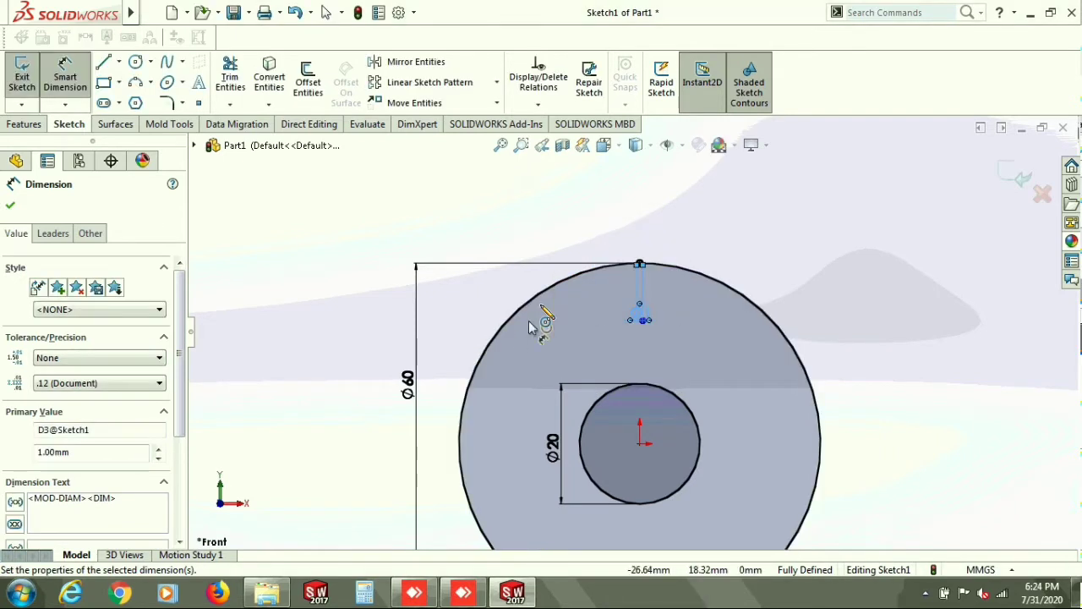
double_click(643, 318)
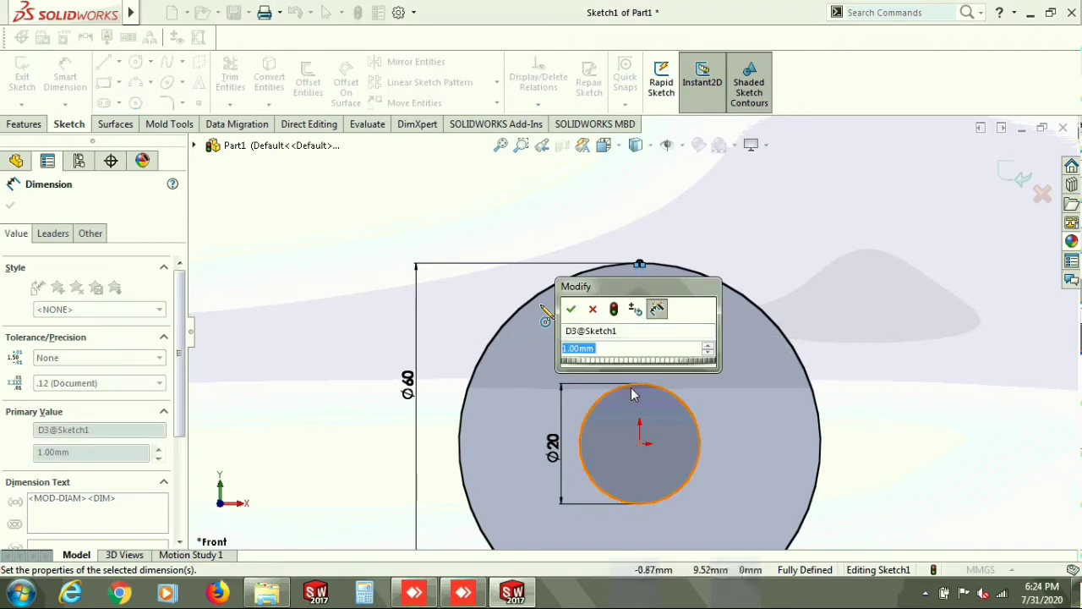
text(10)
key(Return)
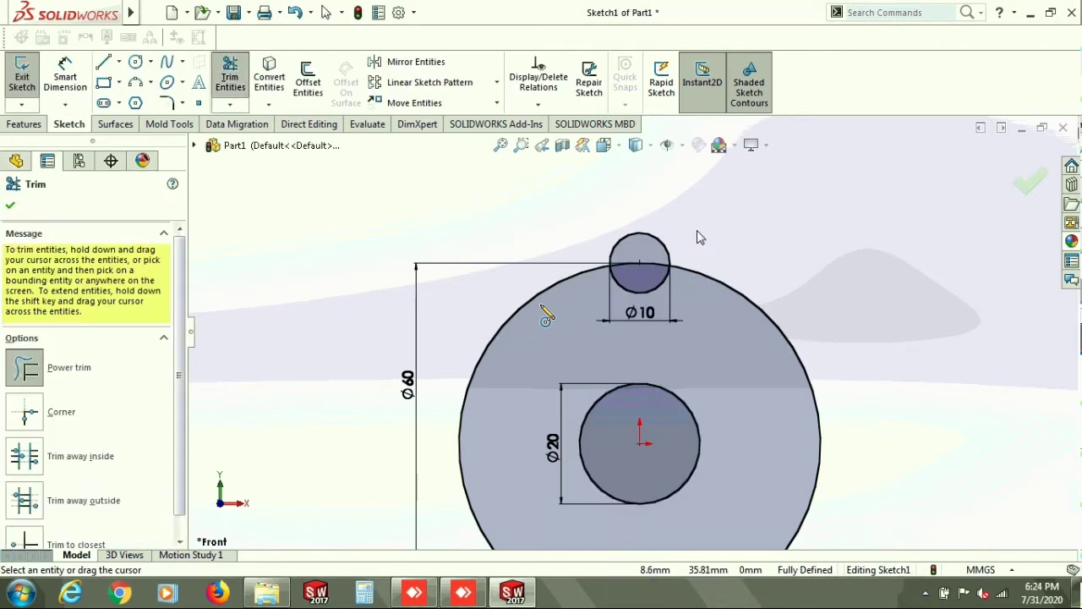
key(Escape)
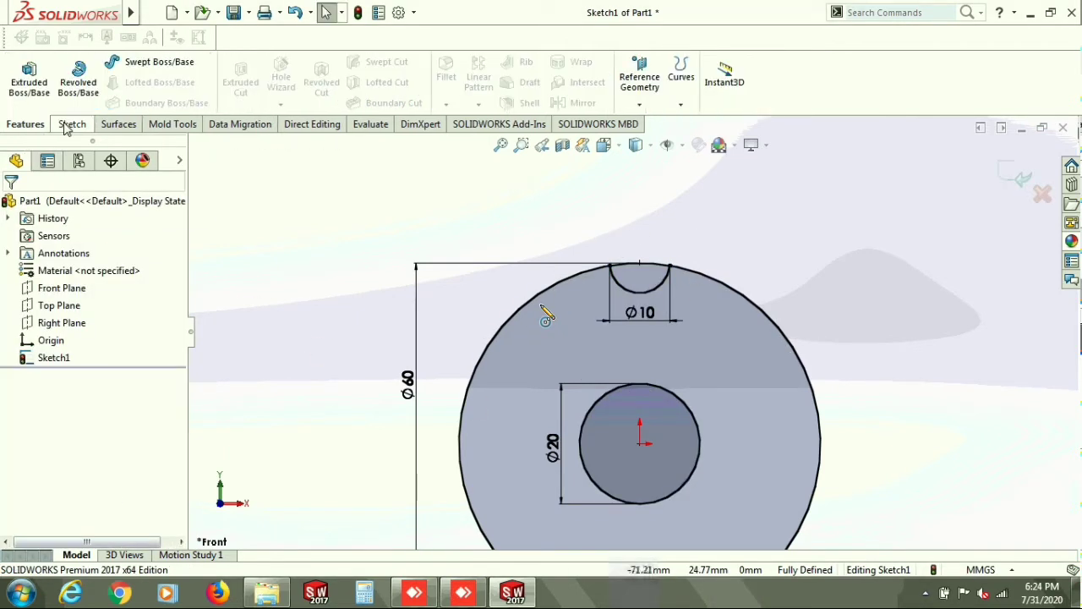
- Create a circular sketch pattern of the trimmed arc around the origin with 16 equally spaced instances over 360 degrees
click(497, 82)
click(439, 122)
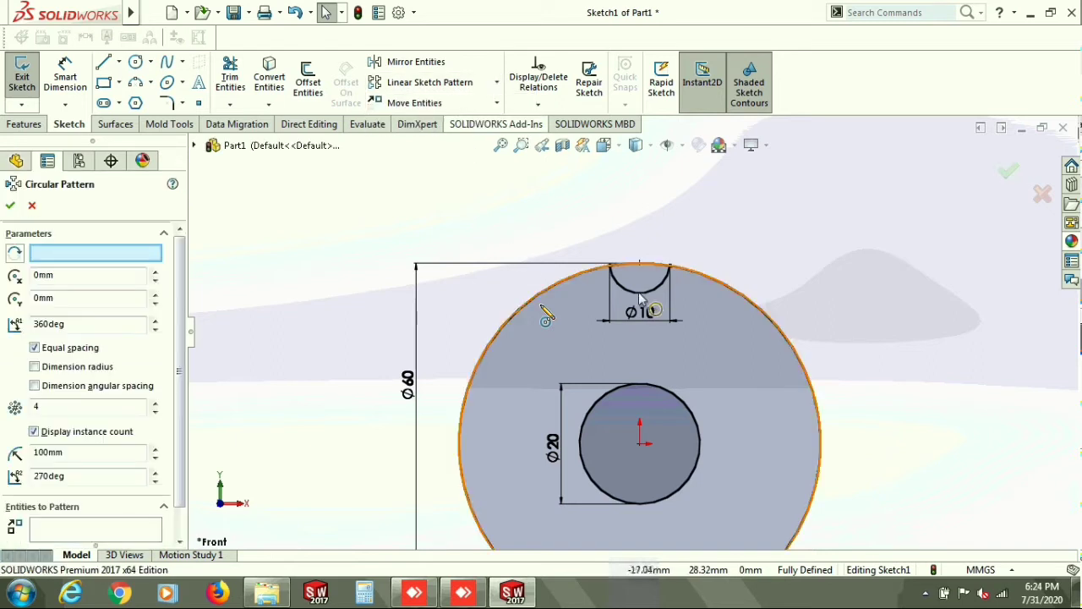
double_click(36, 407)
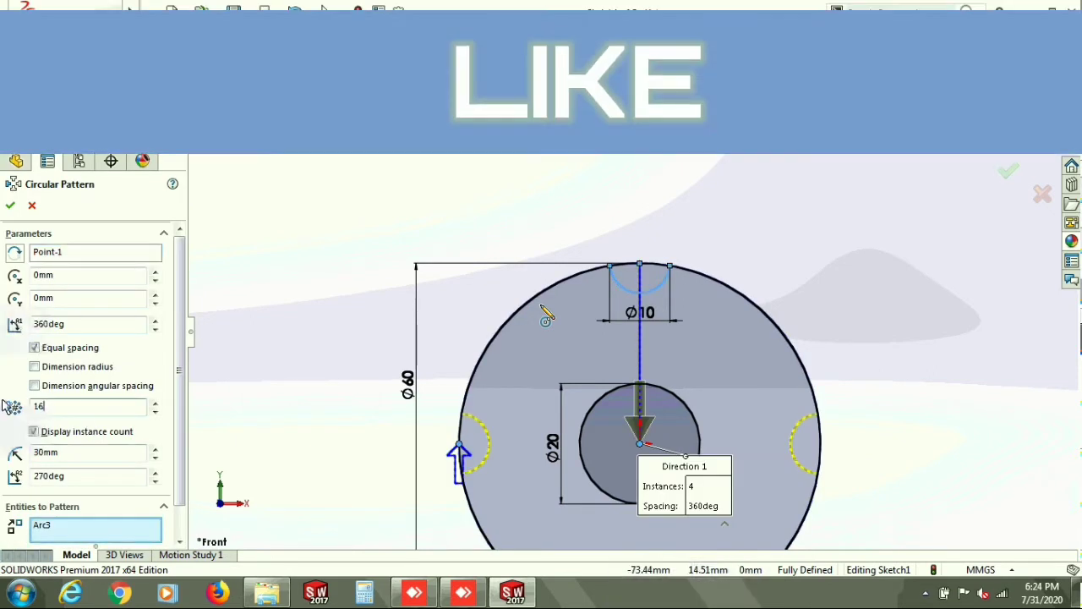
click(154, 404)
click(155, 405)
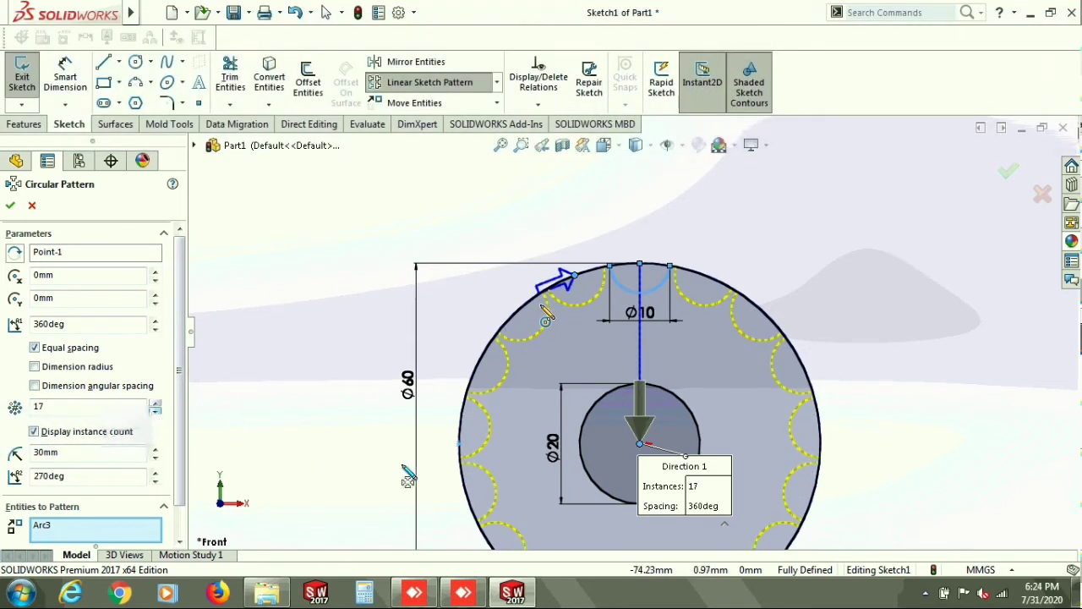
click(156, 412)
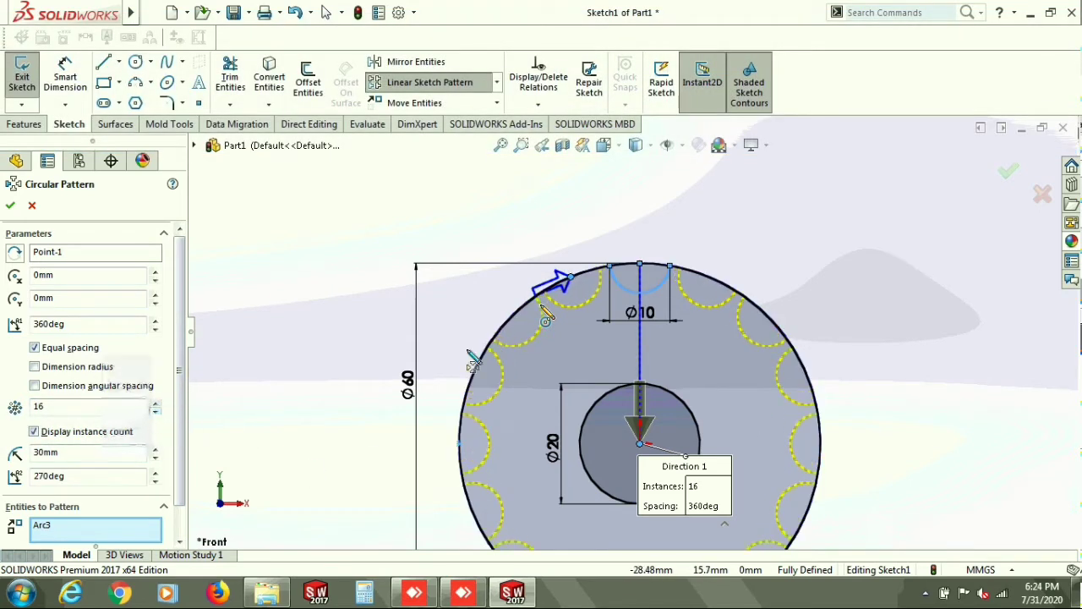
click(11, 206)
- Sketch a vertical construction line about 4.5 mm long upward from the topmost point of the 20 mm circle
click(103, 62)
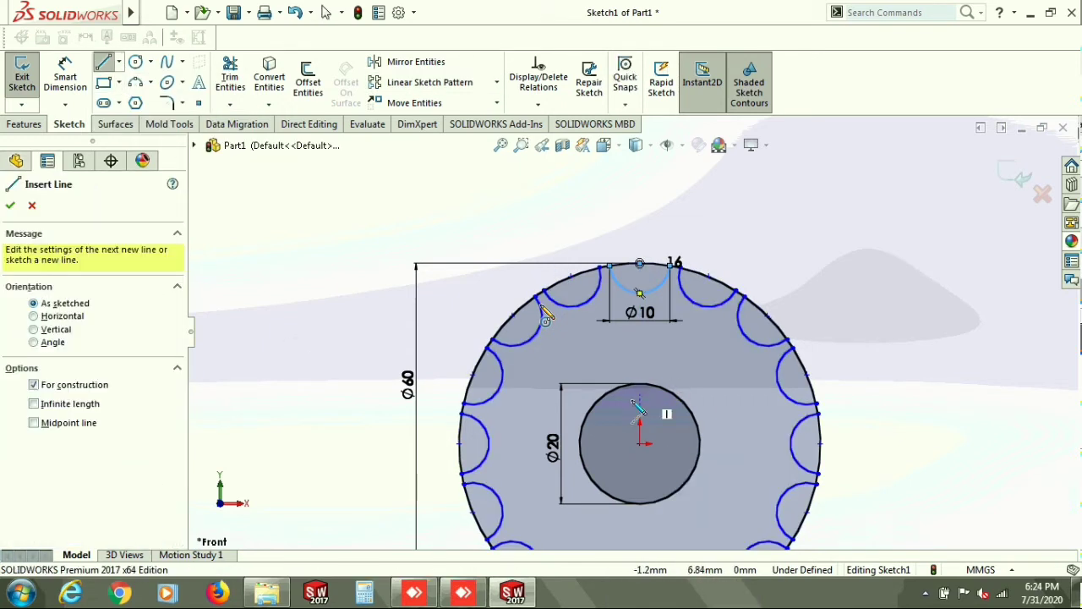
scroll(634, 406, down, 4)
click(648, 346)
click(648, 289)
key(Escape)
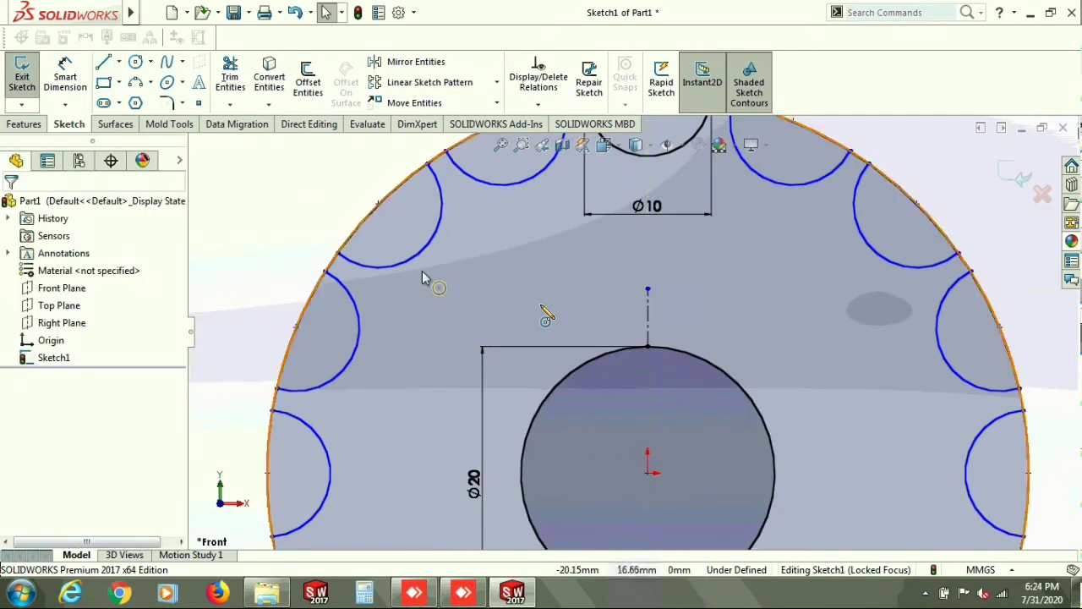
click(119, 62)
- Dimension the length of the vertical construction line and set it to 2 mm
click(65, 76)
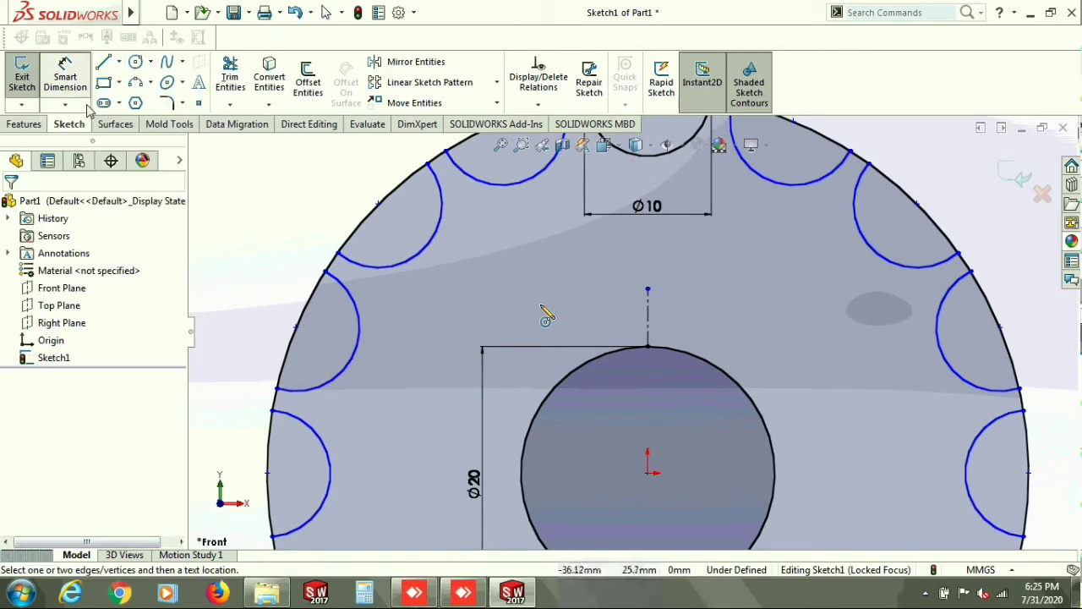
click(648, 321)
click(680, 315)
text(1.5)
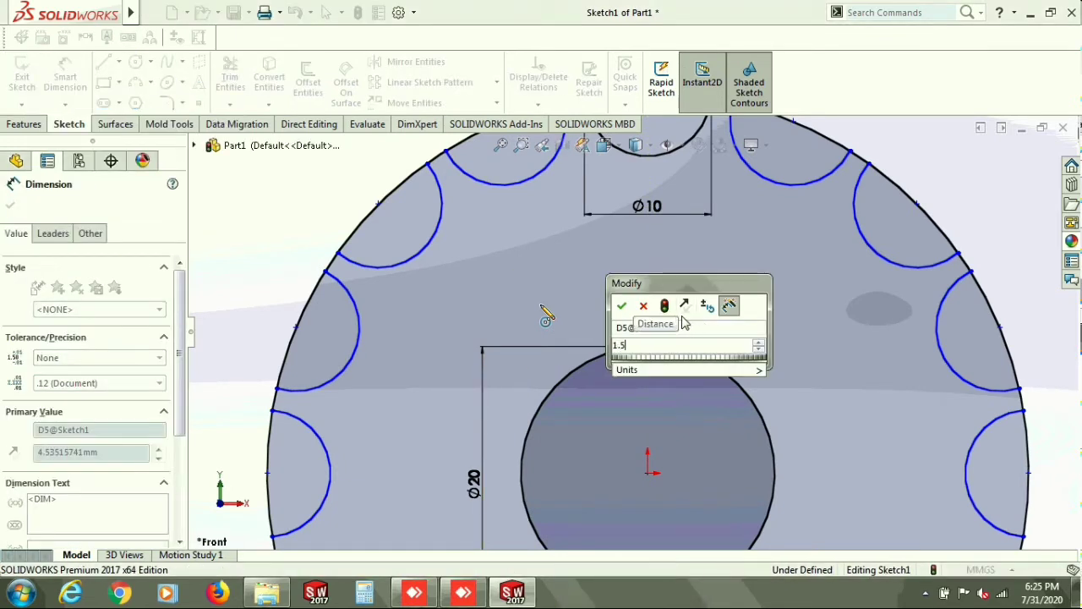
key(Return)
scroll(663, 321, down, 6)
double_click(713, 374)
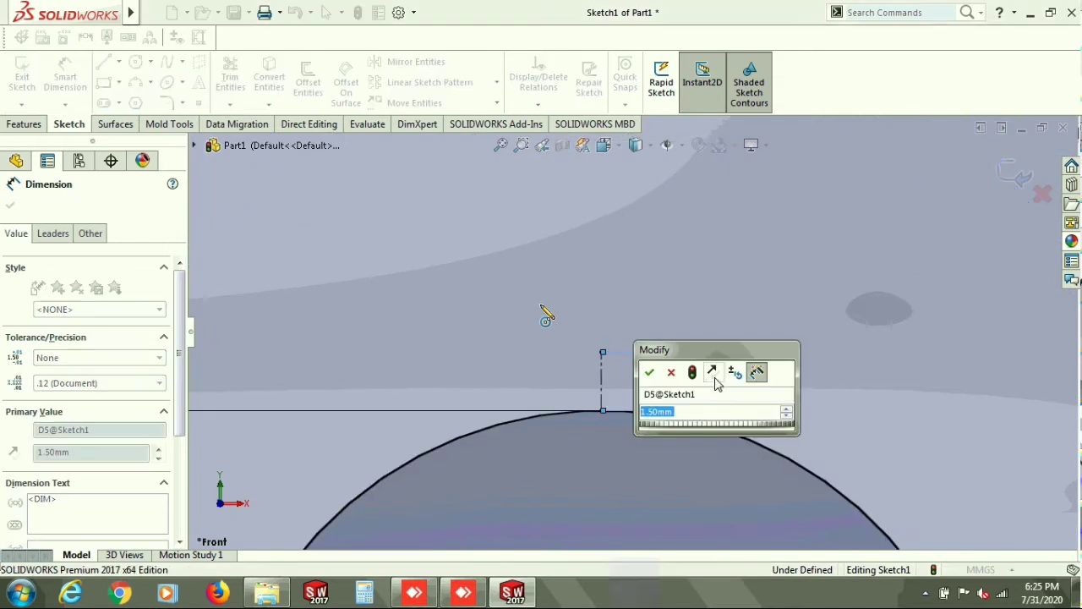
text(2)
key(Return)
click(601, 365)
click(563, 372)
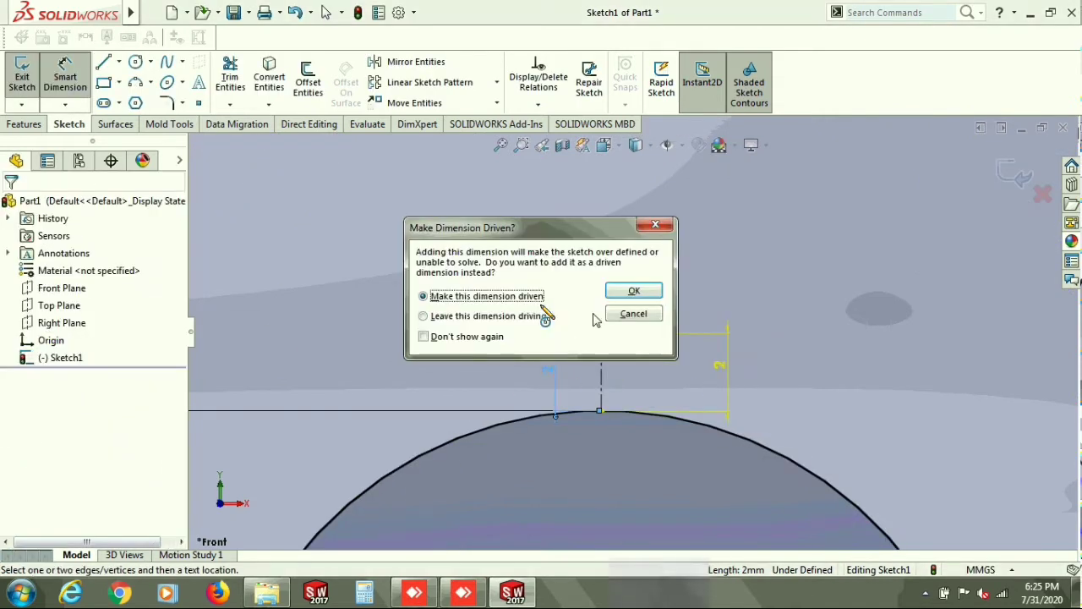
click(650, 232)
- Offset the construction line 1.5 mm to both sides, with dimensions added
click(308, 80)
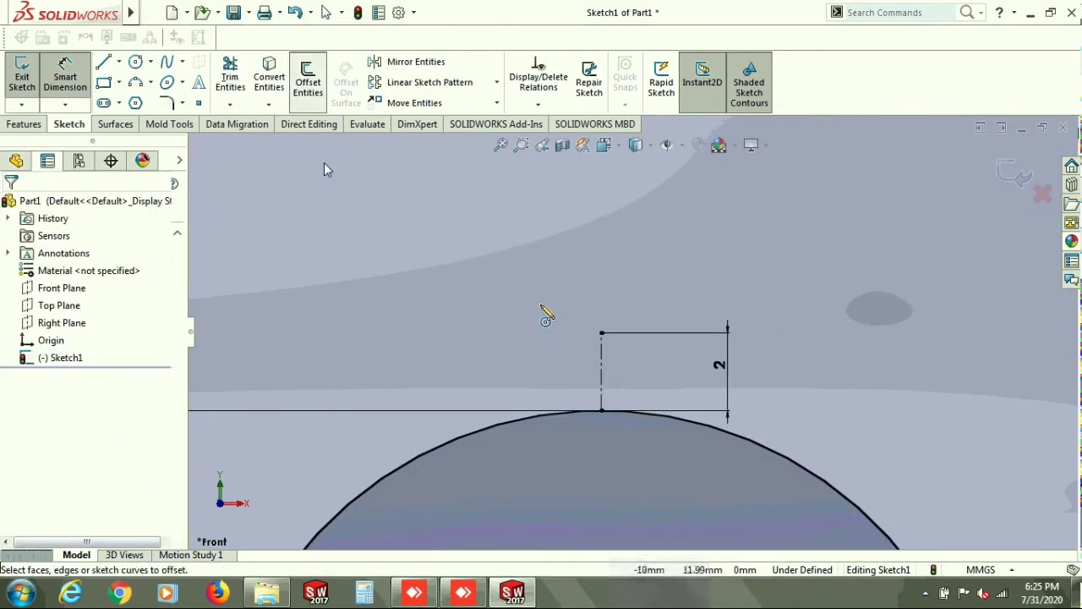
text(1.50mm)
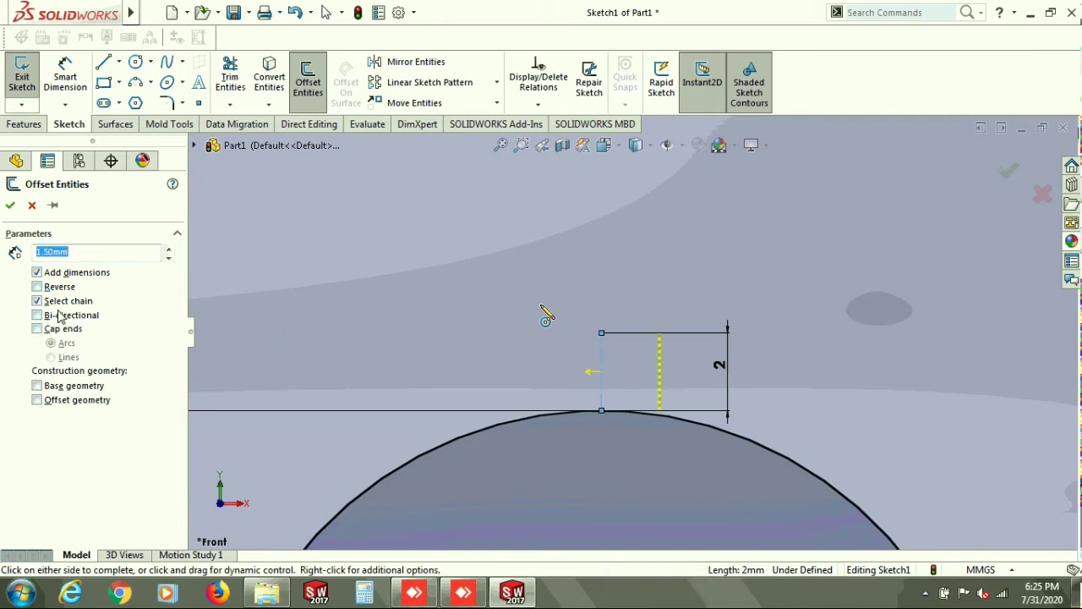
click(10, 207)
- Extend both offset lines down to the 20 mm circle and join their upper ends with a straight line
click(230, 104)
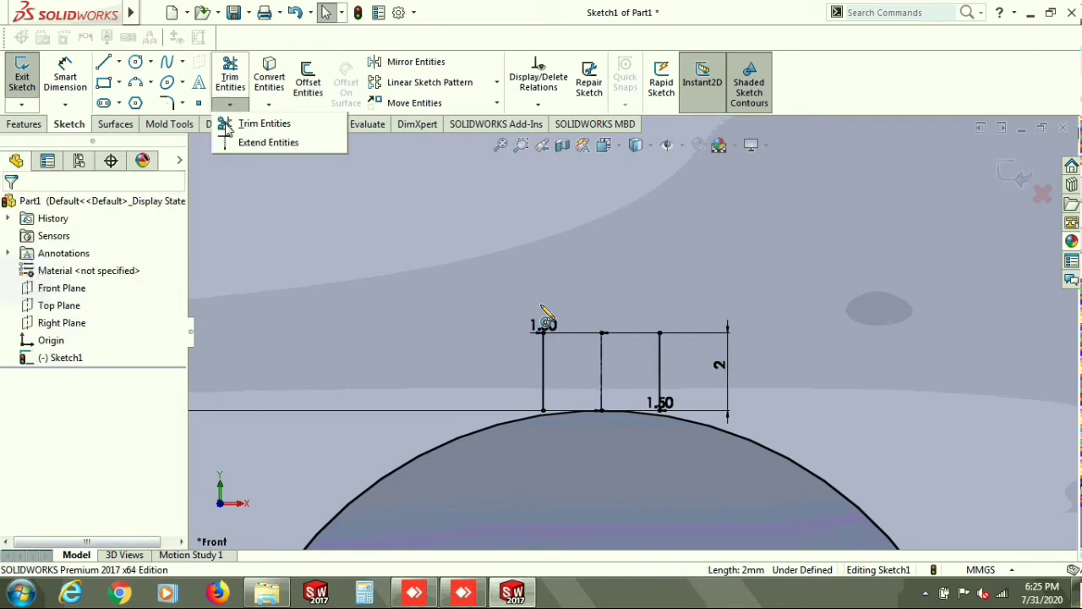
click(540, 399)
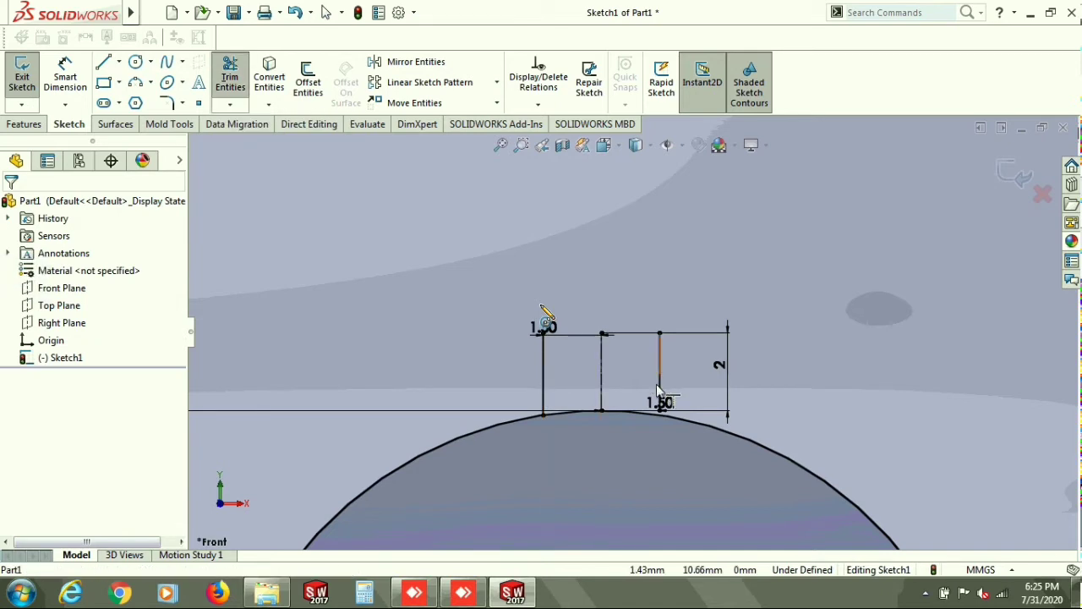
click(543, 333)
click(659, 333)
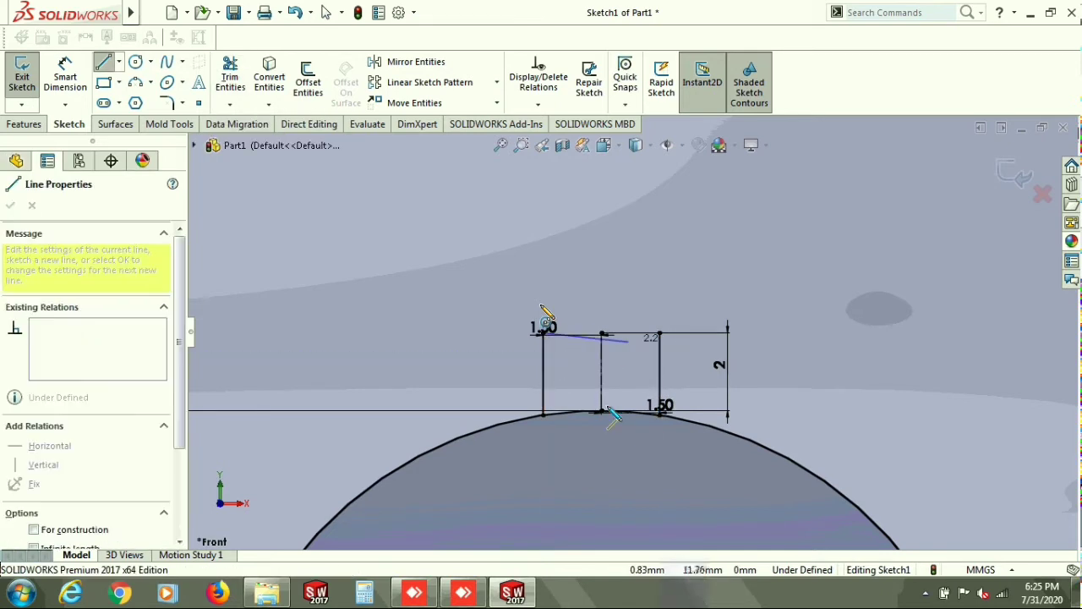
- Trim the 20 mm circle's arc between the two keyway side lines
key(t)
drag(625, 406, 537, 459)
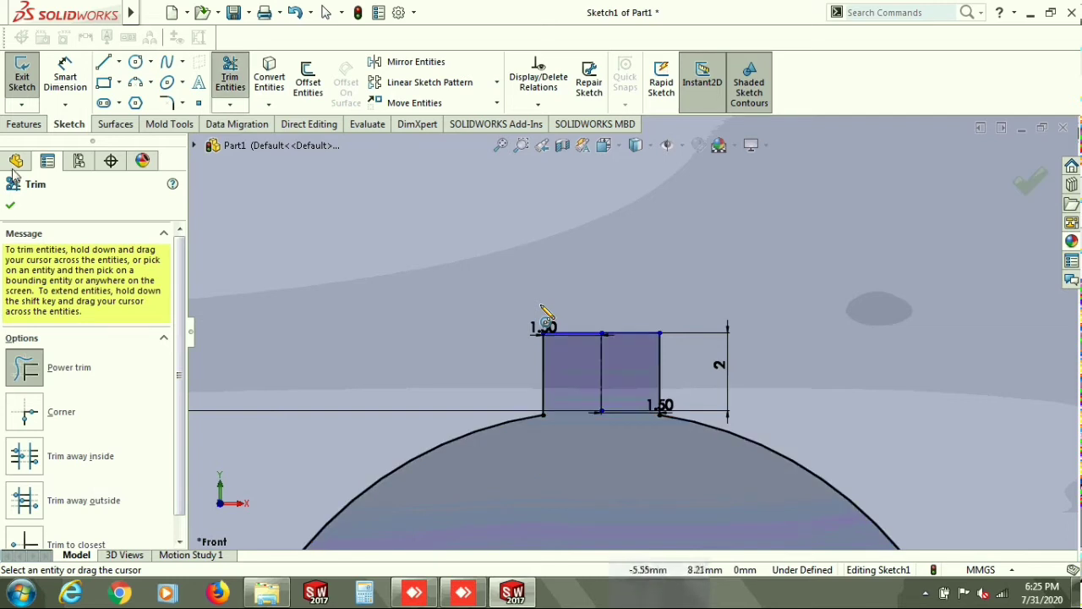
click(10, 205)
- Extrude the sketch region between the scalloped outer edge and the keyed bore as a blind 10 mm boss
click(24, 124)
scroll(643, 333, up, 3)
scroll(693, 337, up, 4)
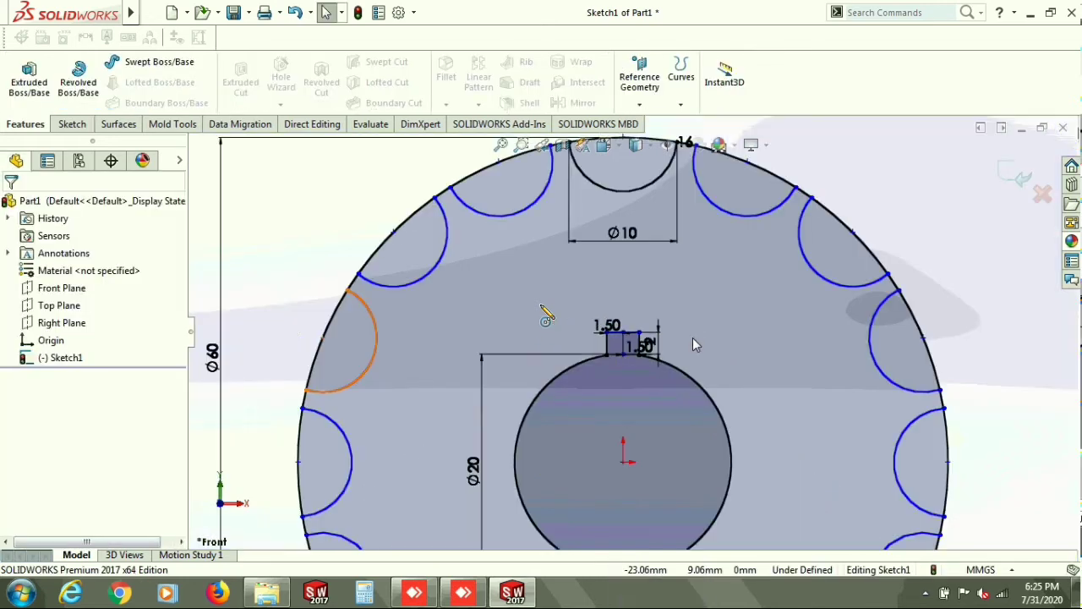
scroll(277, 321, up, 3)
click(801, 336)
click(29, 80)
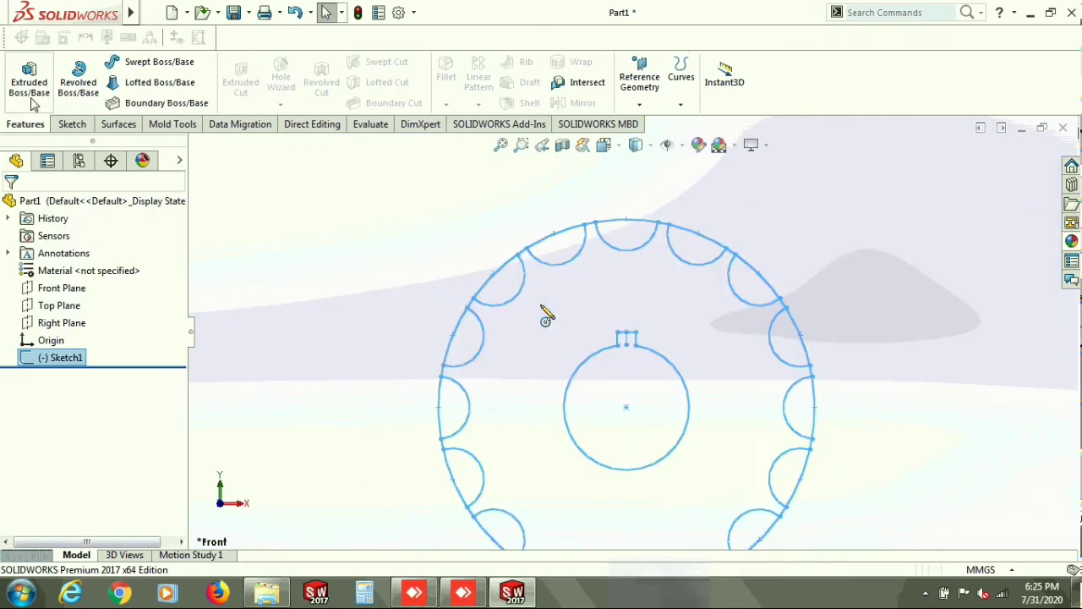
click(668, 303)
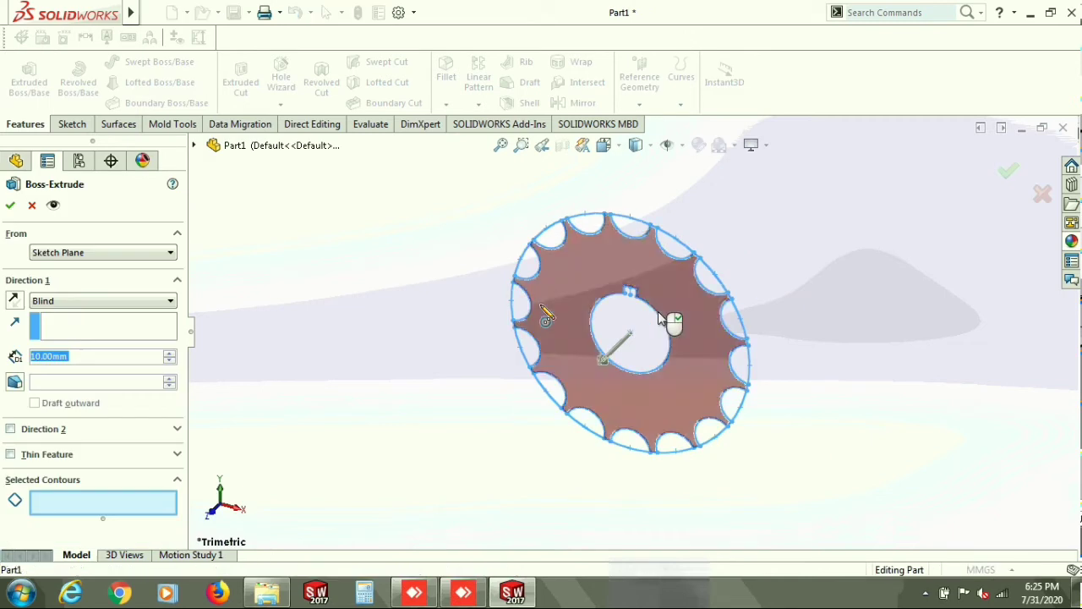
click(11, 212)
click(452, 503)
- Open the whole sprocket's appearance for editing, with the appearance library's categories listed
scroll(456, 482, up, 1)
middle_drag(460, 454, 483, 491)
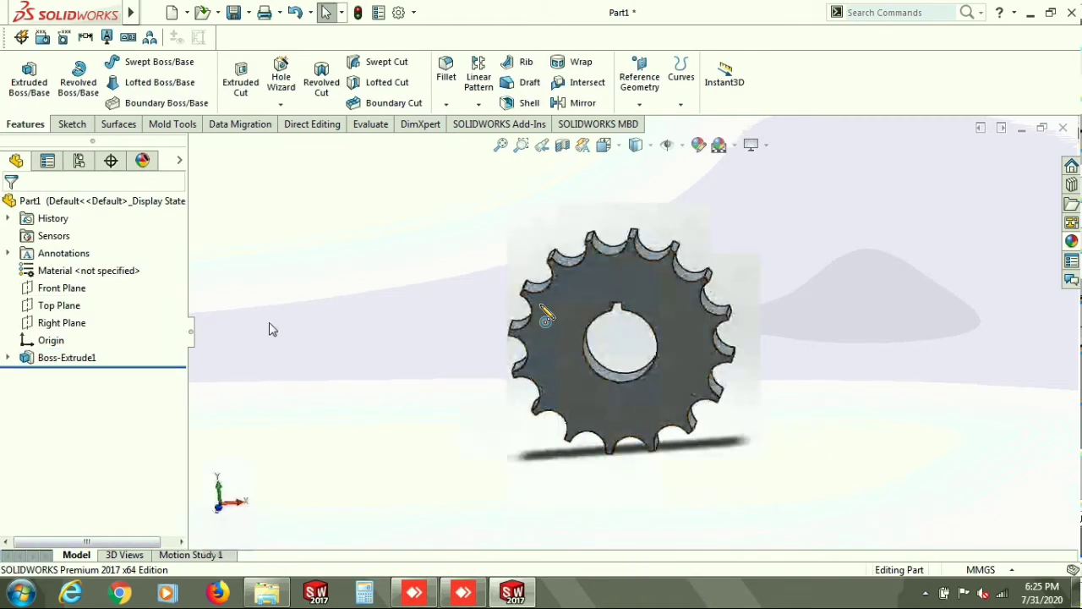
click(191, 333)
scroll(766, 342, down, 4)
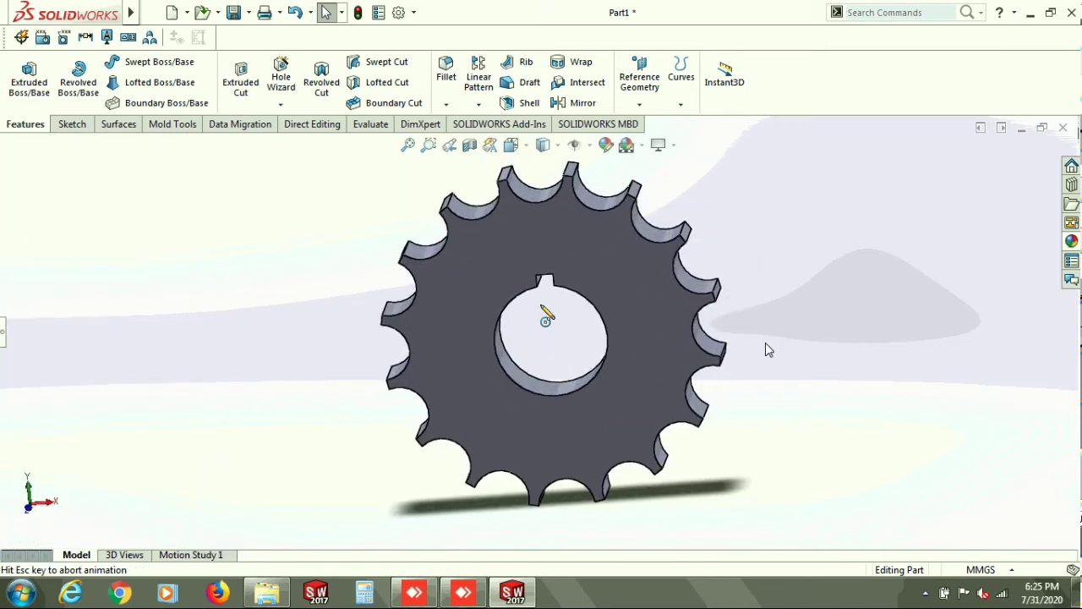
middle_drag(532, 332, 630, 279)
click(611, 152)
click(910, 174)
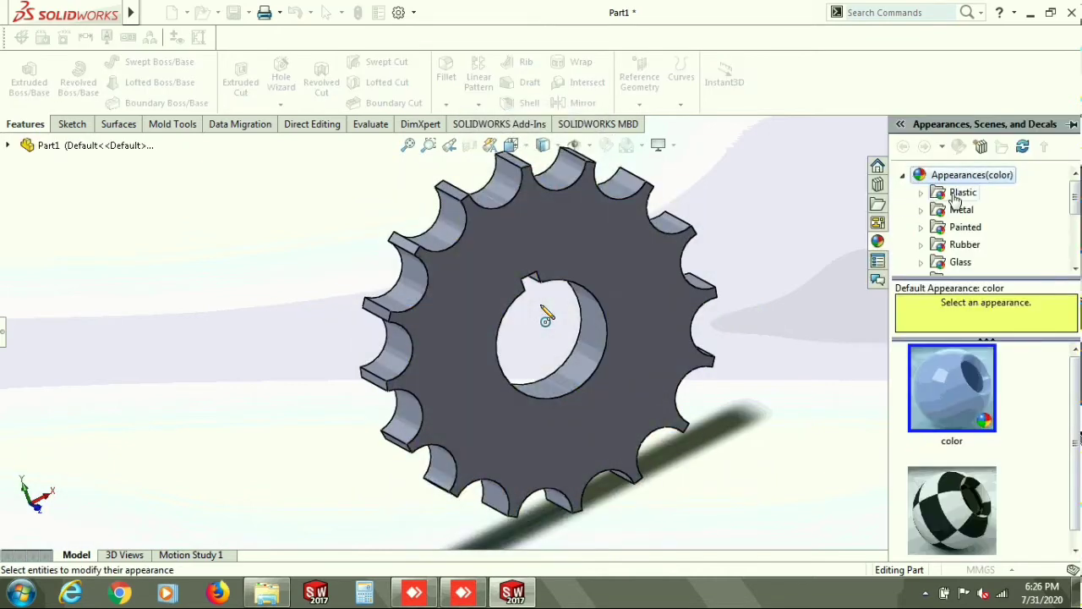
- Try the shiny galvanized metal appearance on the sprocket
click(930, 194)
scroll(954, 423, down, 1)
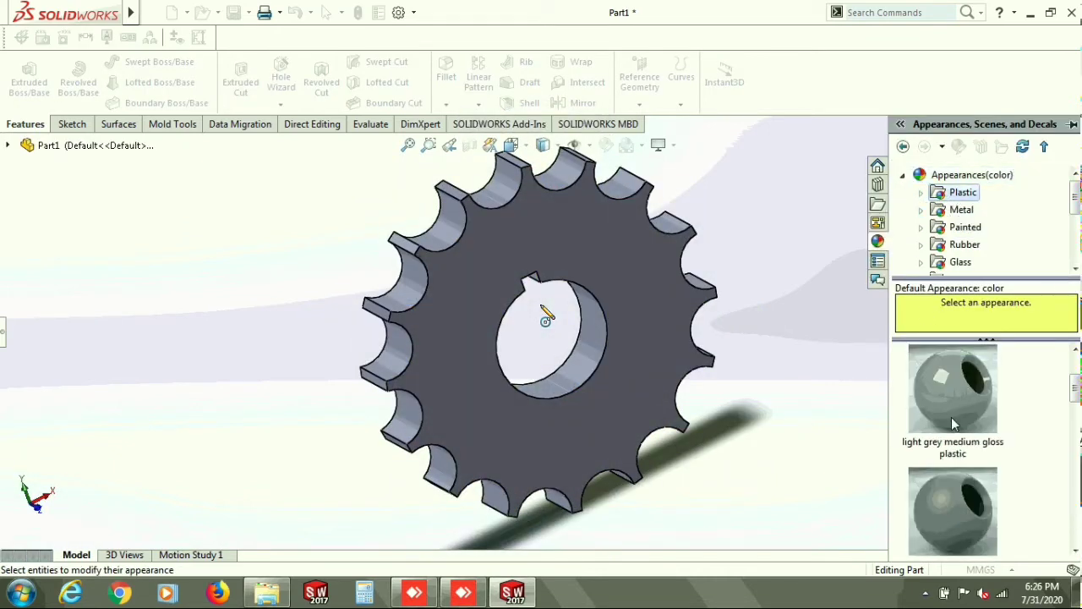
click(922, 209)
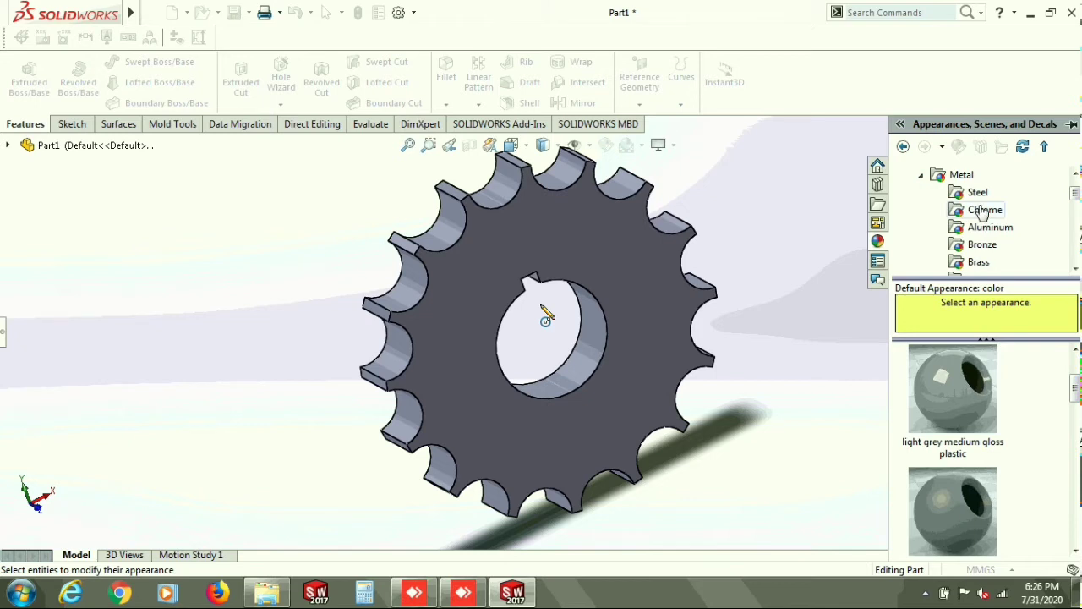
scroll(984, 213, down, 4)
click(990, 210)
scroll(967, 442, down, 1)
click(960, 415)
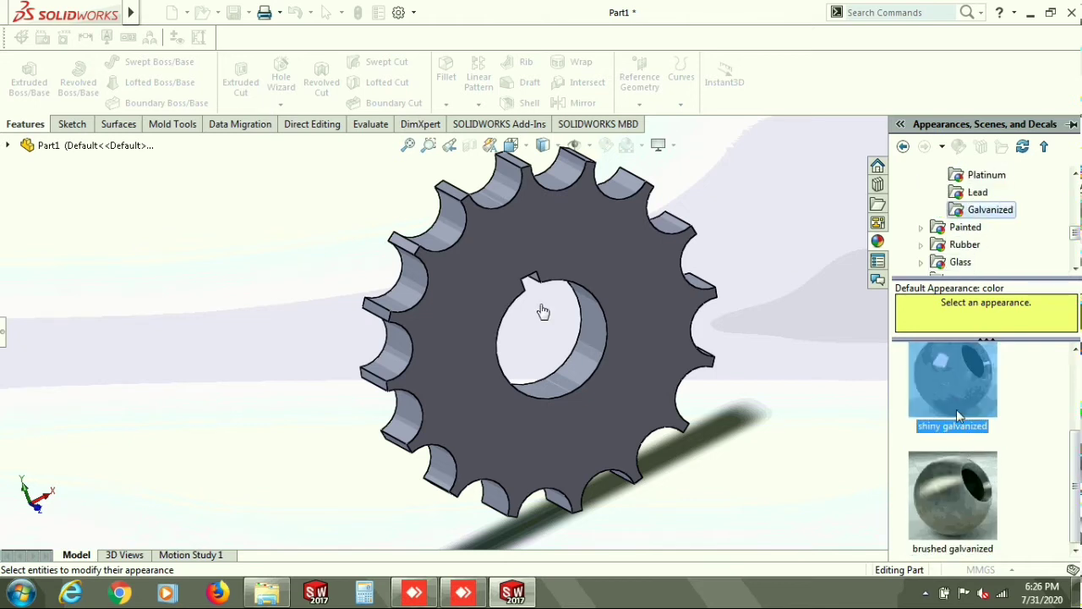
double_click(957, 411)
scroll(950, 380, up, 2)
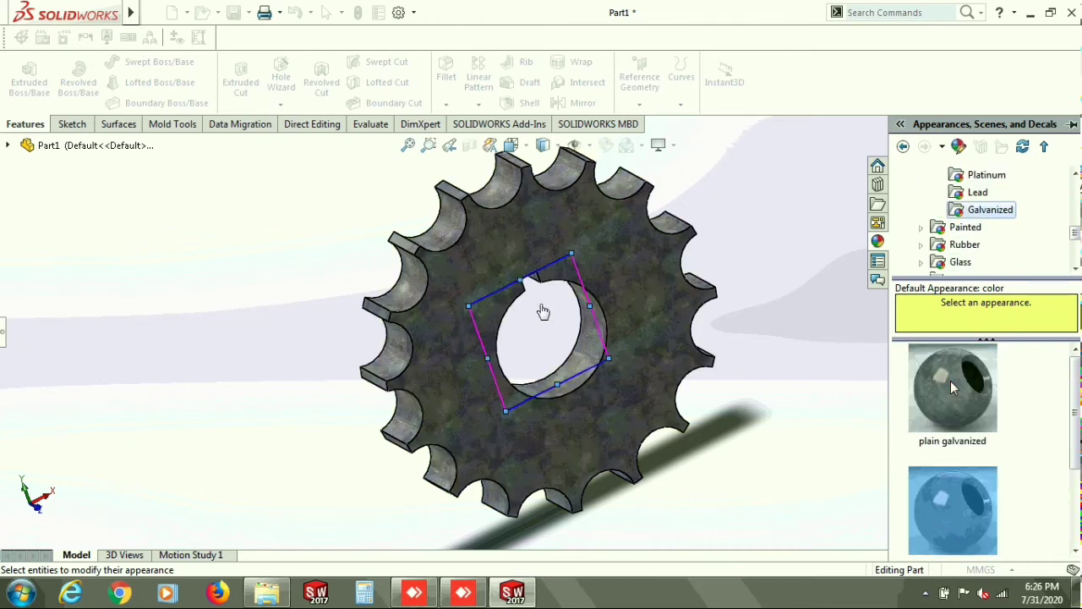
- Apply the painted dark powdercoat appearance to the sprocket and accept it
click(921, 227)
click(989, 262)
double_click(953, 499)
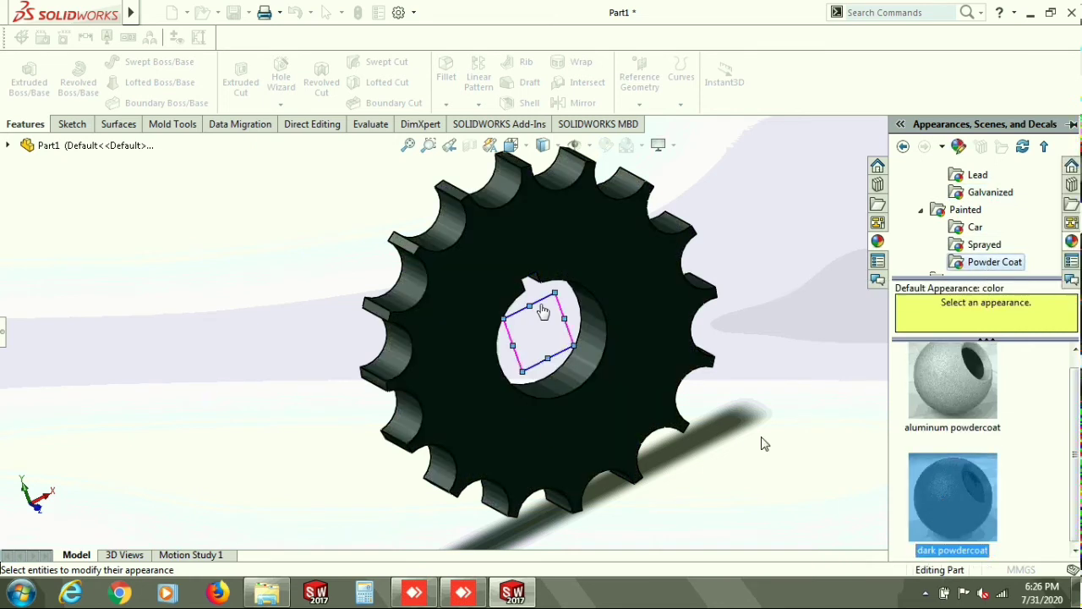
click(764, 443)
click(1010, 173)
- Start a sketch on the sprocket's back face and draw a circle about 37 mm in diameter centred on the origin
middle_drag(739, 409, 854, 483)
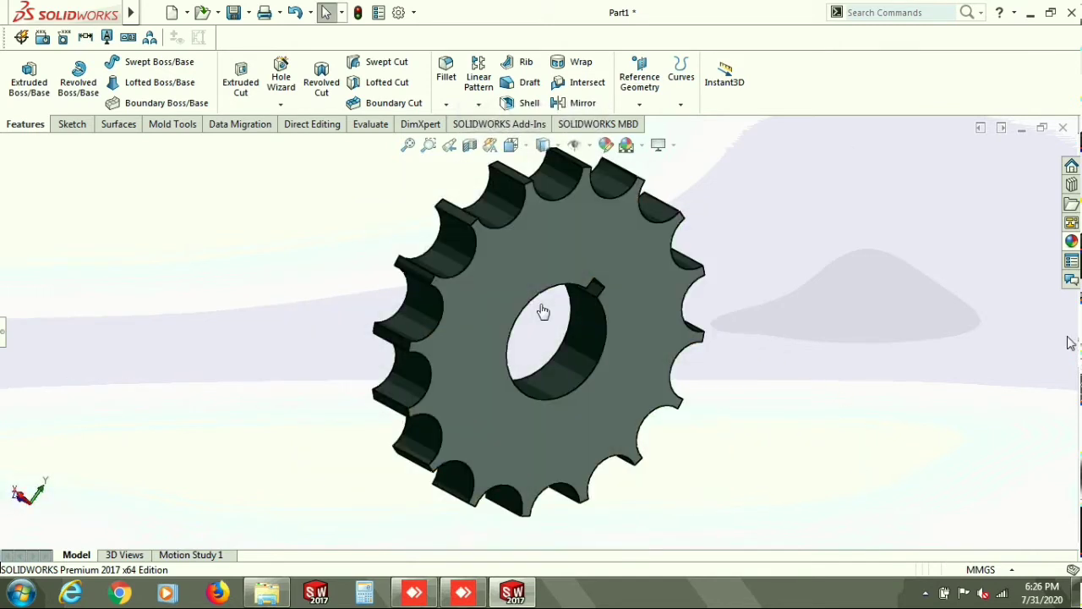
click(672, 402)
key(space)
click(568, 373)
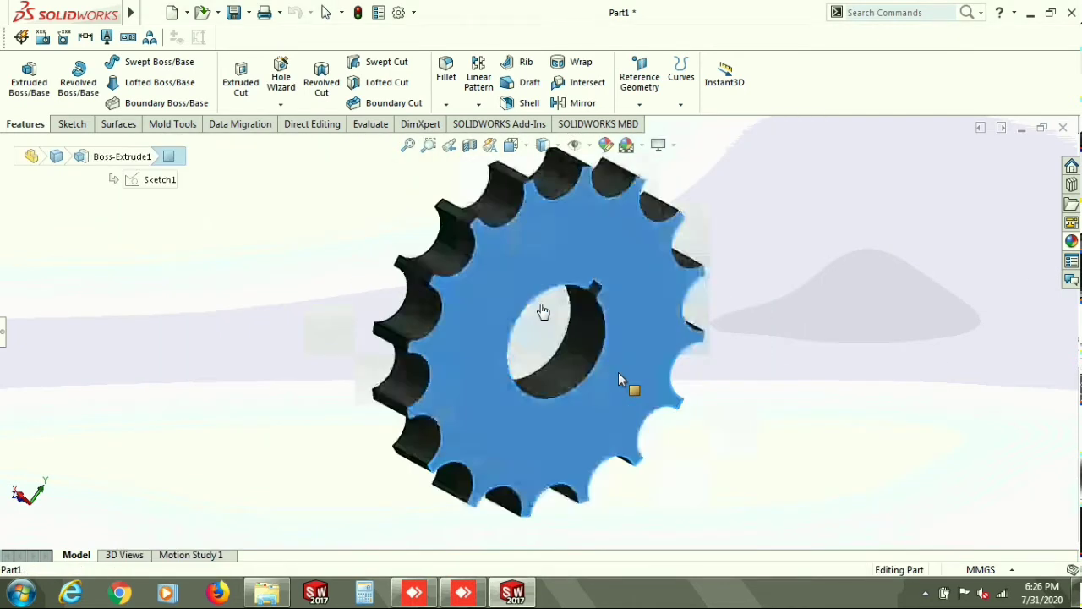
right_click(631, 364)
click(670, 228)
click(135, 61)
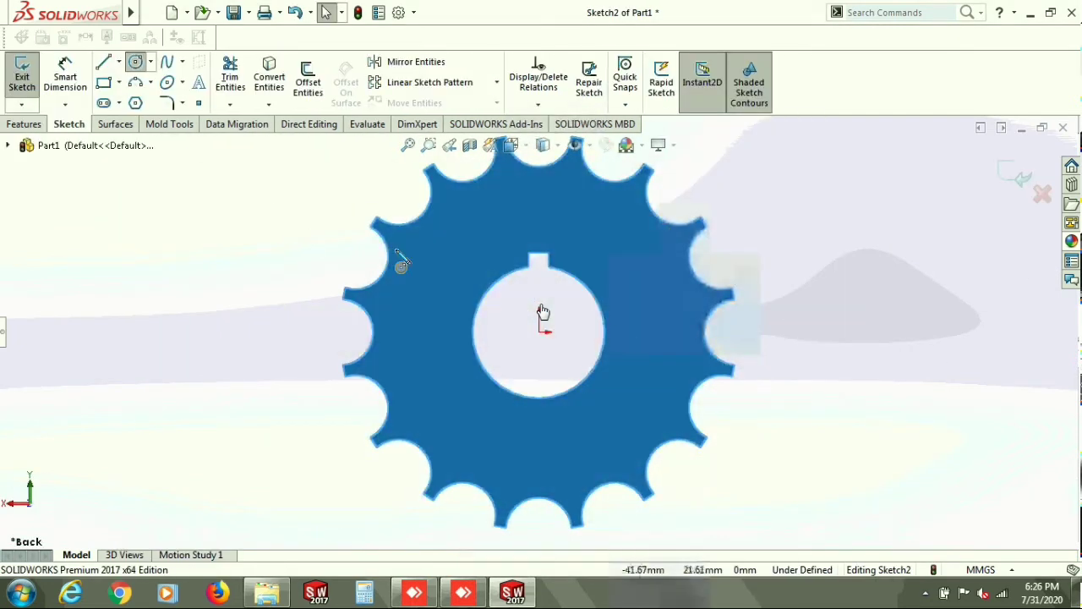
click(544, 330)
click(570, 449)
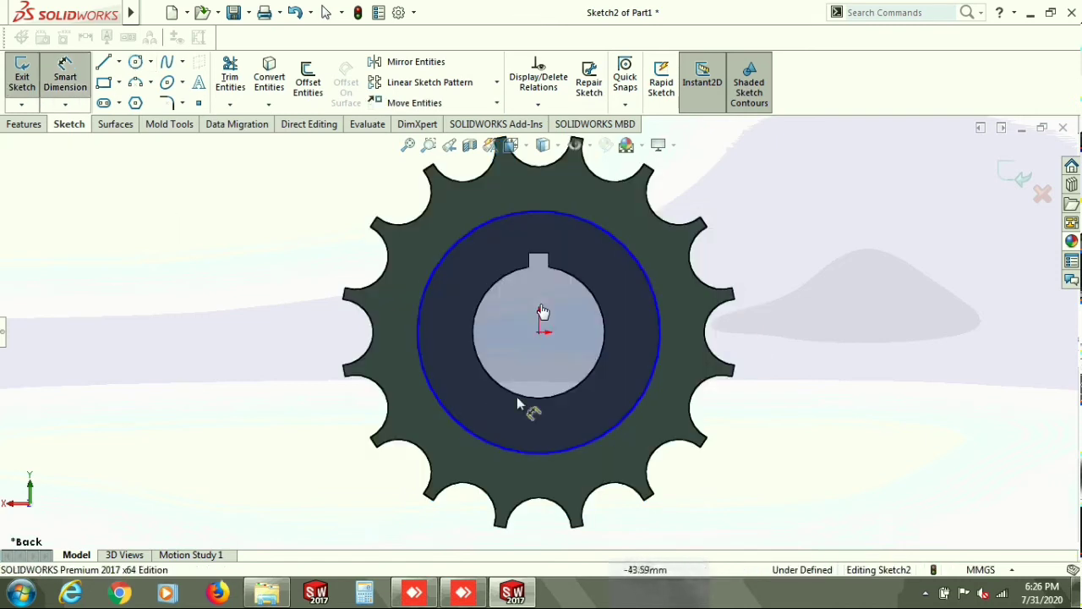
- Dimension the new circle's diameter as 40 mm
click(457, 430)
click(264, 456)
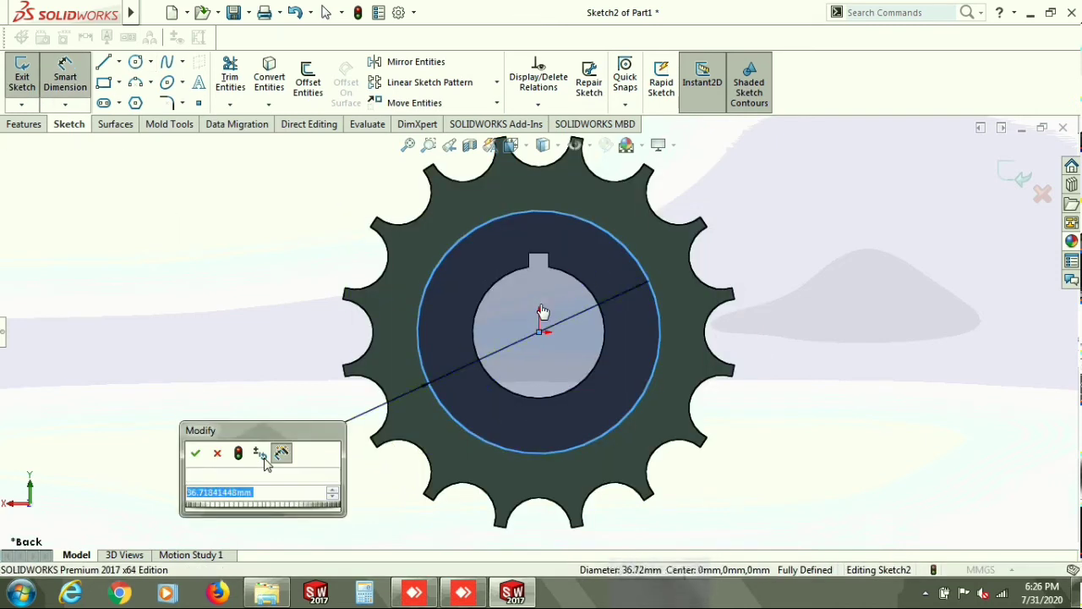
key(Return)
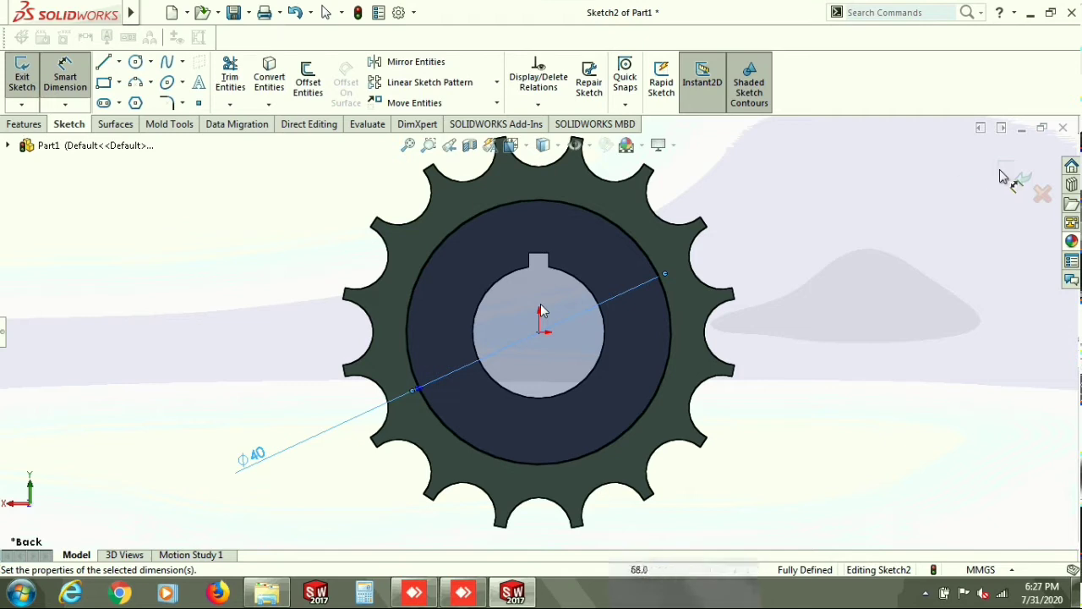
mouse_move(4, 321)
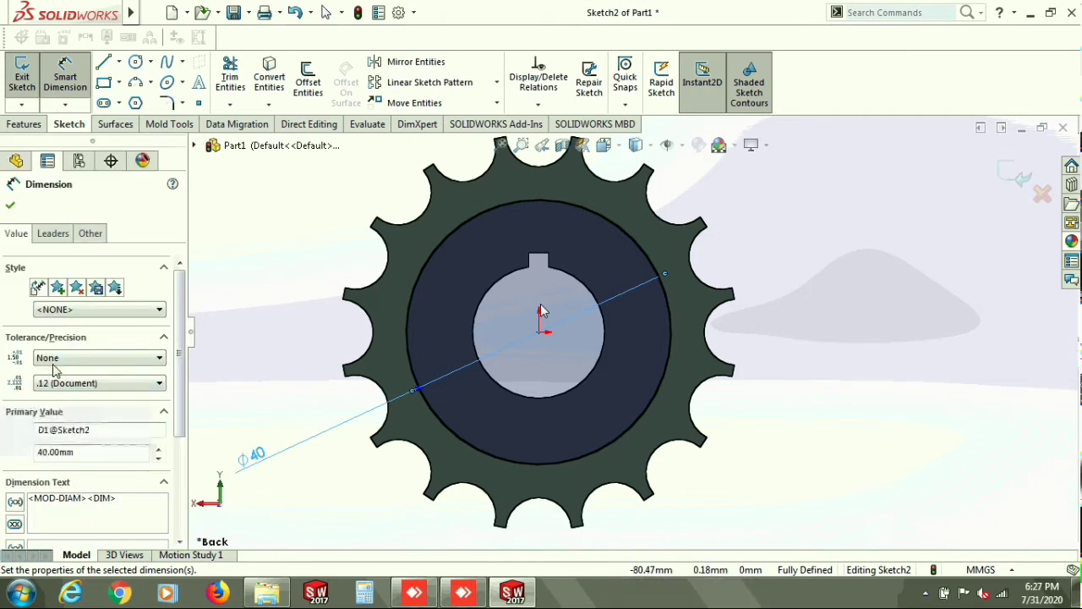
mouse_move(179, 360)
mouse_down()
mouse_move(190, 492)
mouse_move(184, 349)
mouse_up()
click(9, 205)
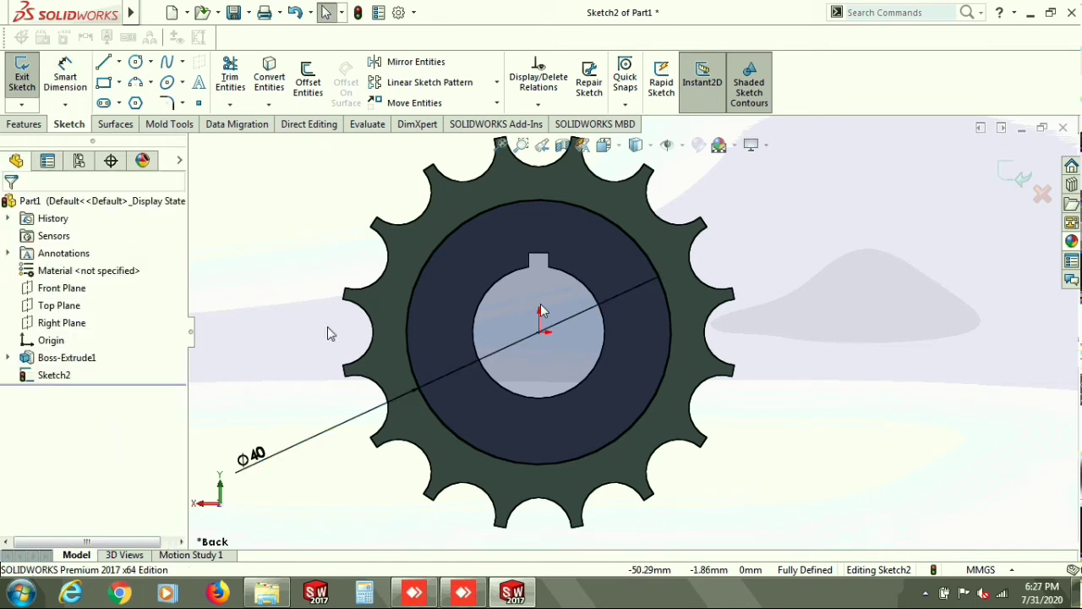
- Convert the 40 mm circle to construction geometry
click(410, 301)
click(34, 418)
click(10, 204)
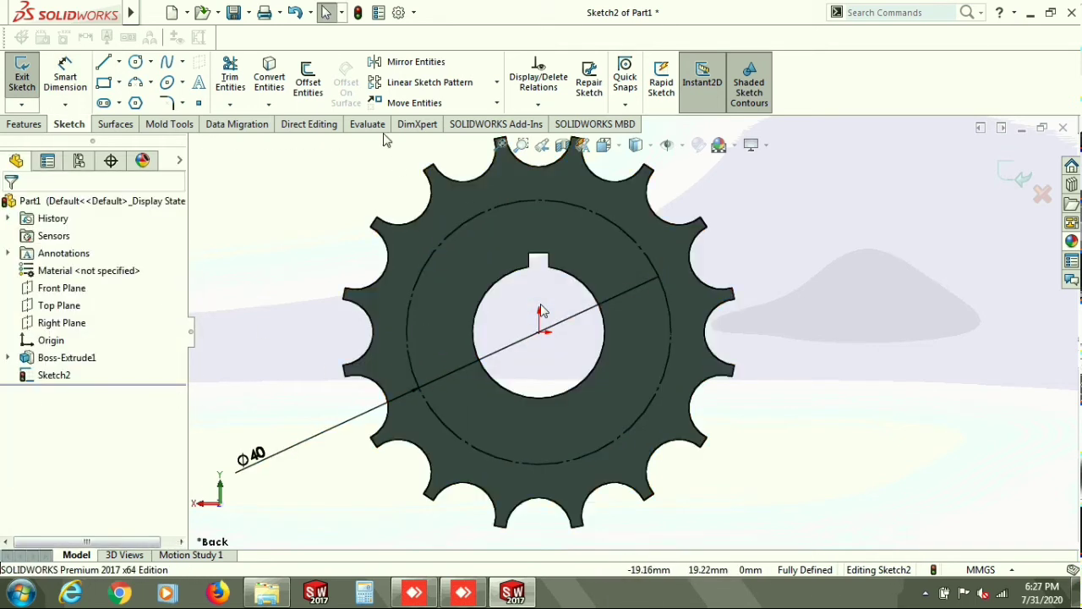
- Draw a small circle centred on the 40 mm construction circle directly above the keyway and dimension its diameter as 6 mm
click(139, 64)
click(538, 200)
click(540, 218)
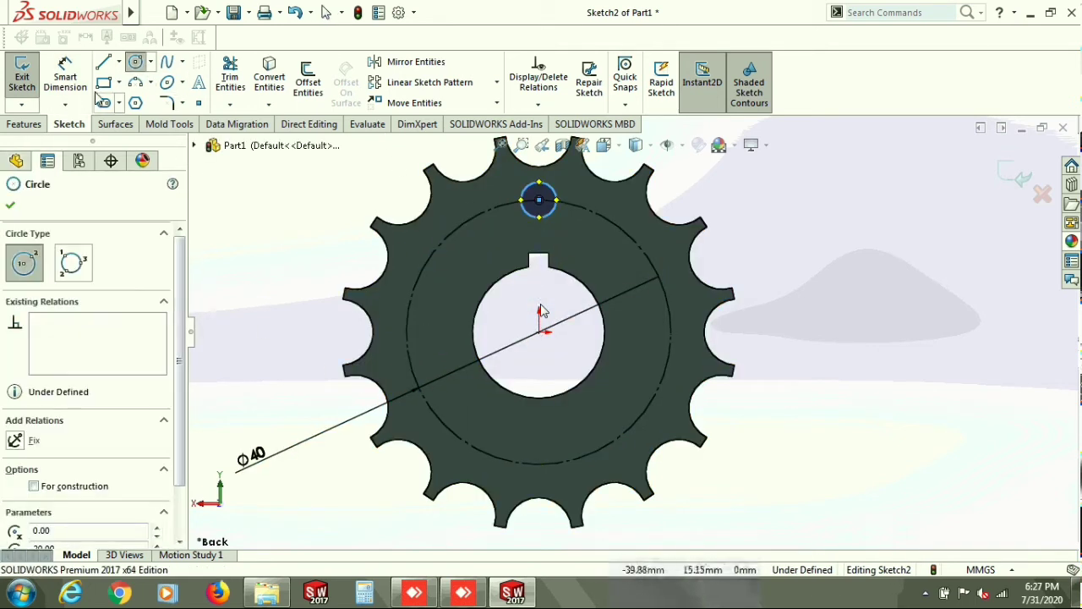
click(70, 78)
click(545, 221)
click(544, 236)
text(6)
key(Return)
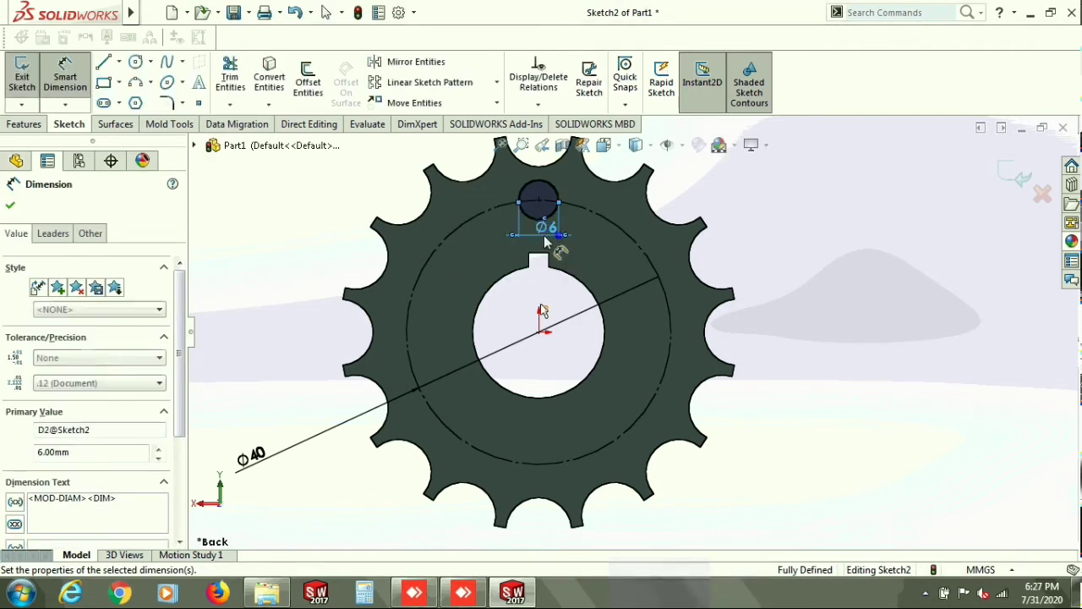
double_click(546, 227)
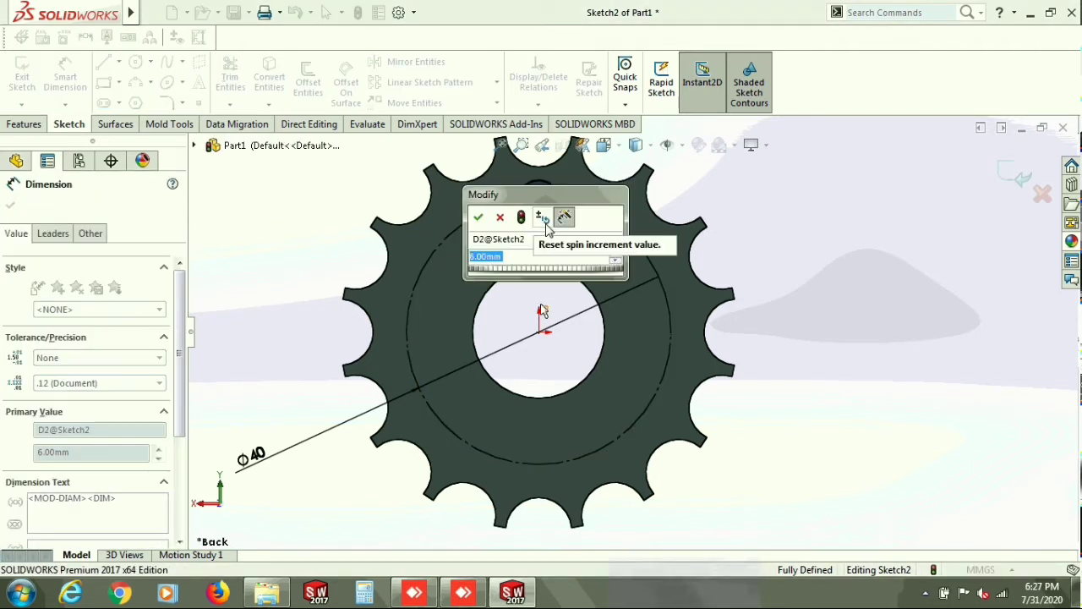
click(479, 217)
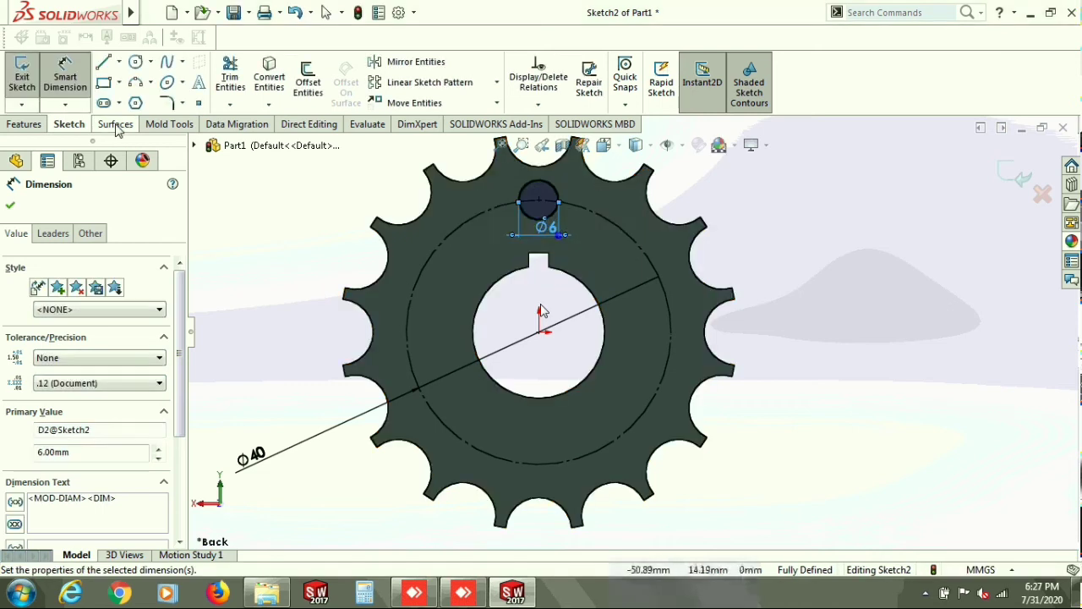
- Create a circular sketch pattern of the 6 mm circle about the origin with 3 equally spaced instances over 360 degrees
click(496, 82)
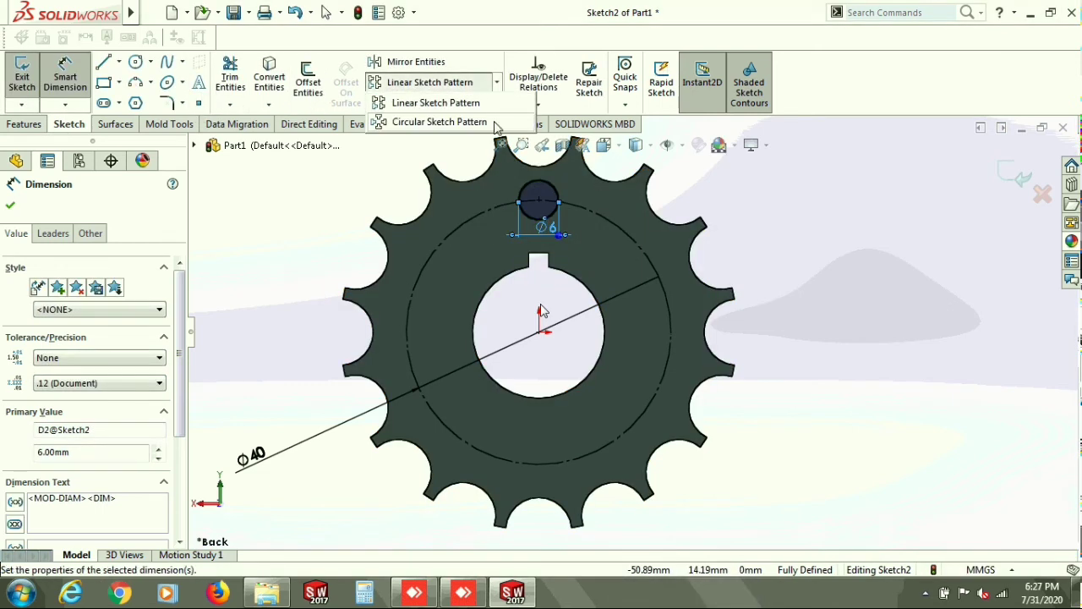
click(434, 123)
click(538, 219)
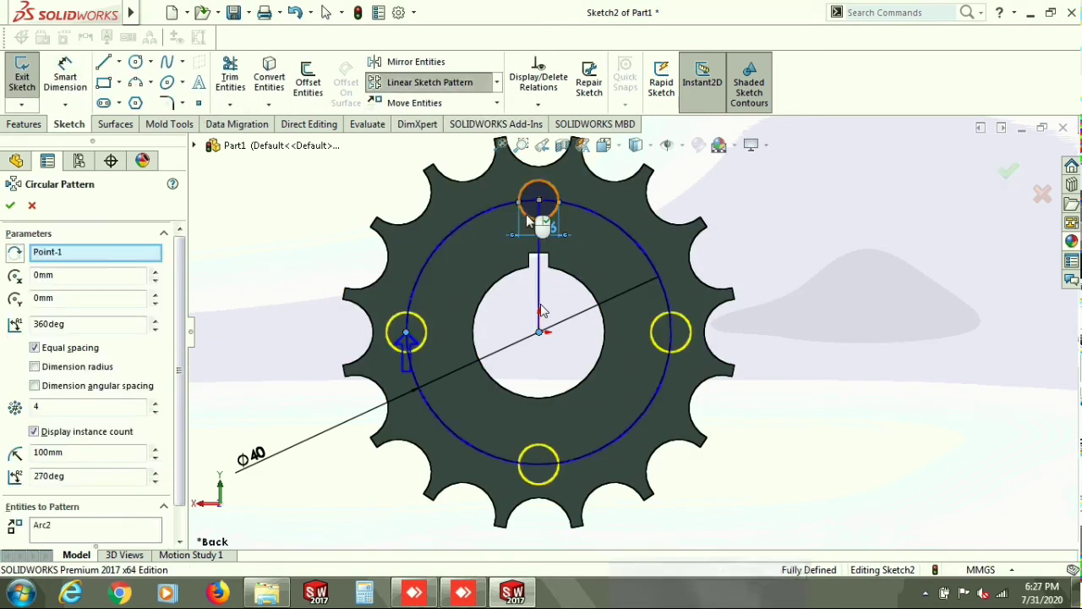
click(87, 405)
text(3)
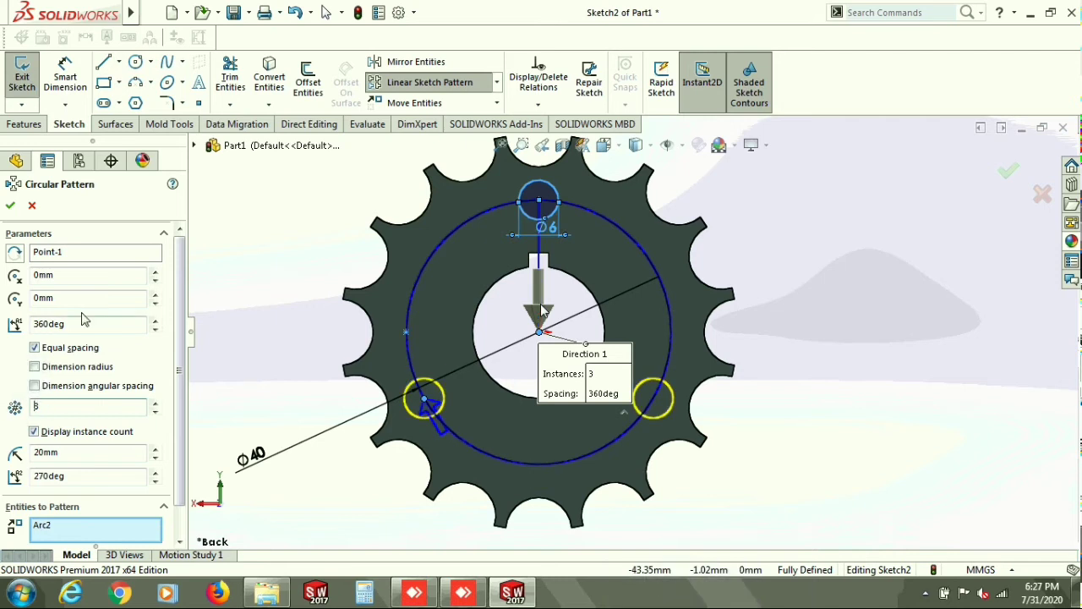
scroll(179, 265, down, 1)
scroll(180, 265, up, 1)
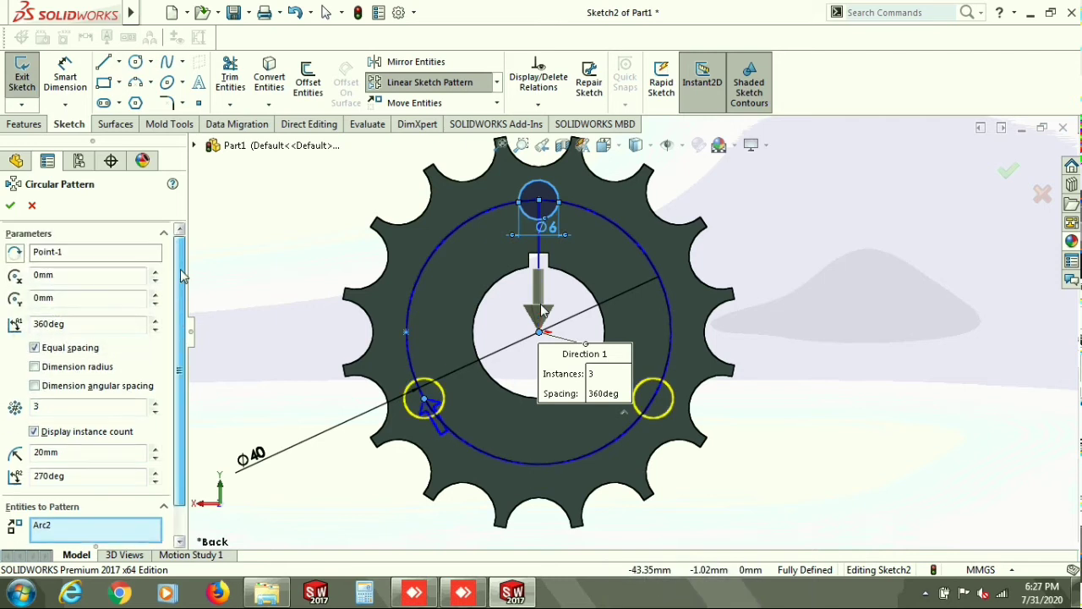
click(10, 206)
- Extrude-cut the three 6 mm circles into the sprocket as blind pockets 3 mm deep
click(23, 123)
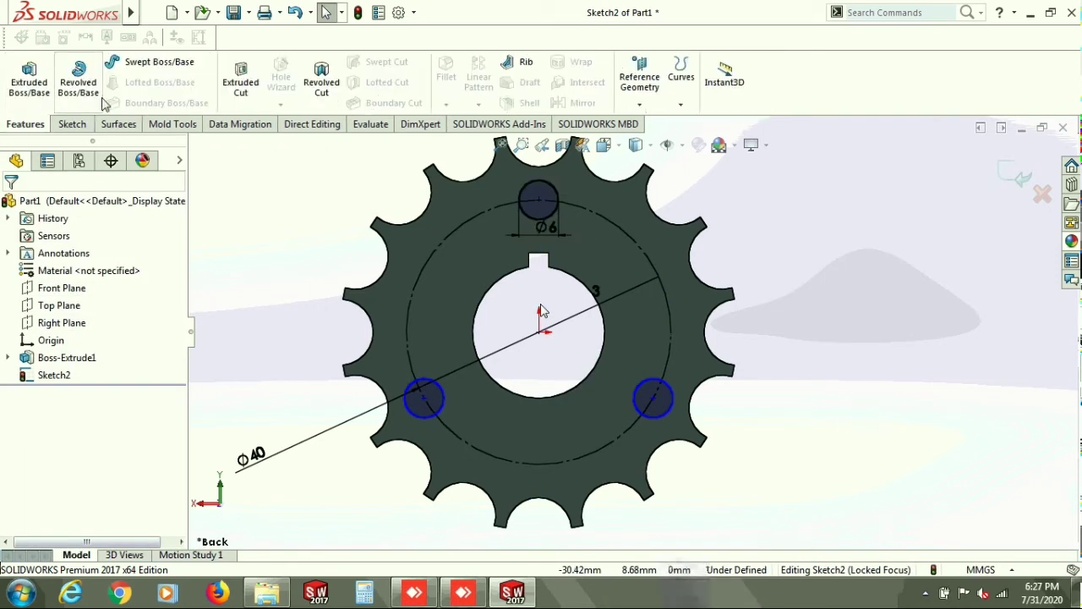
click(245, 89)
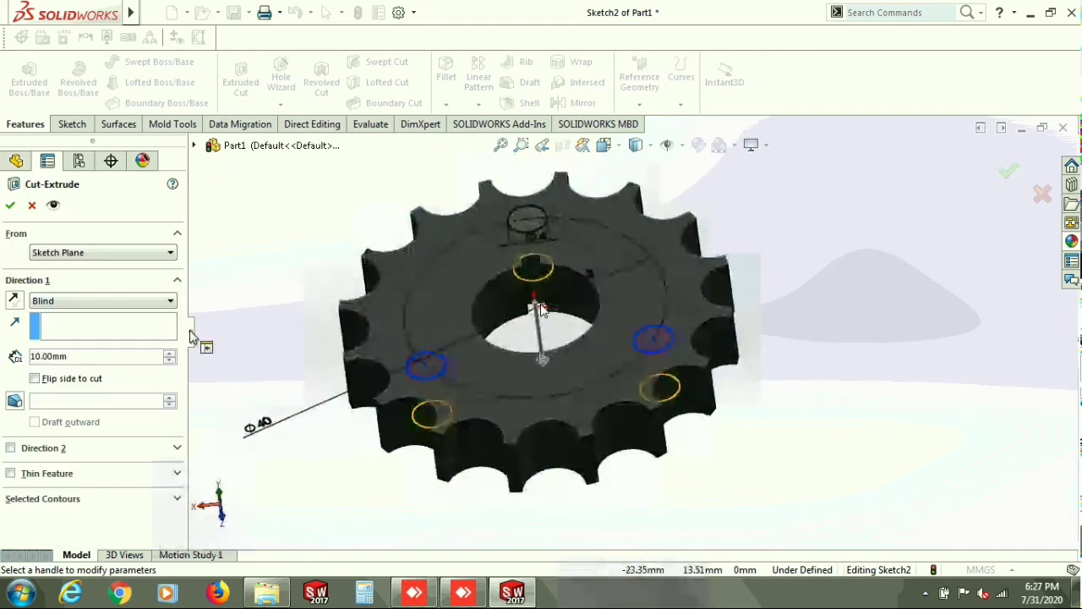
text(2)
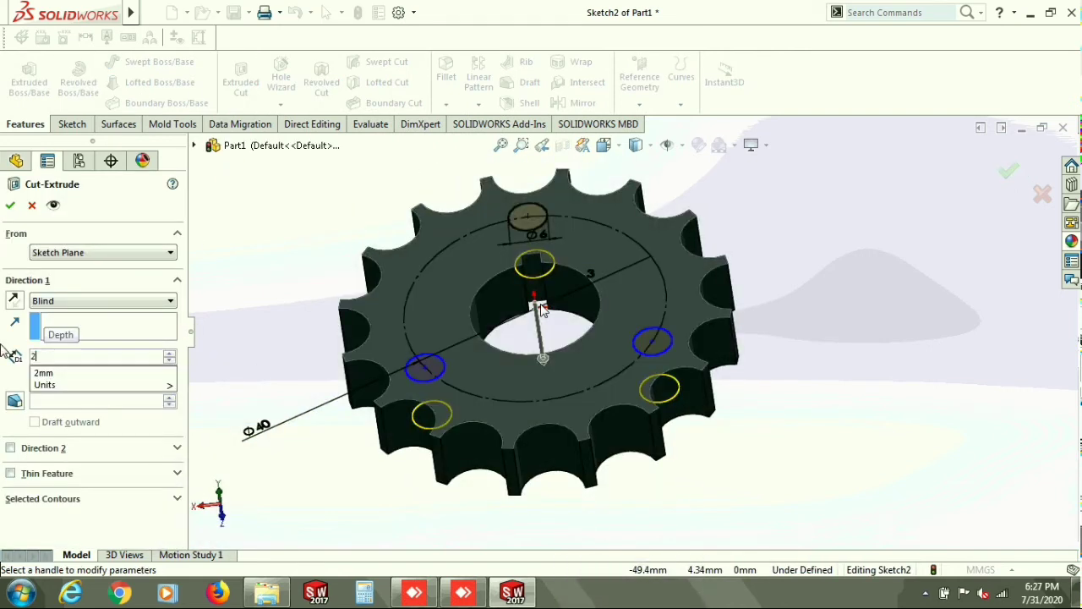
key(Return)
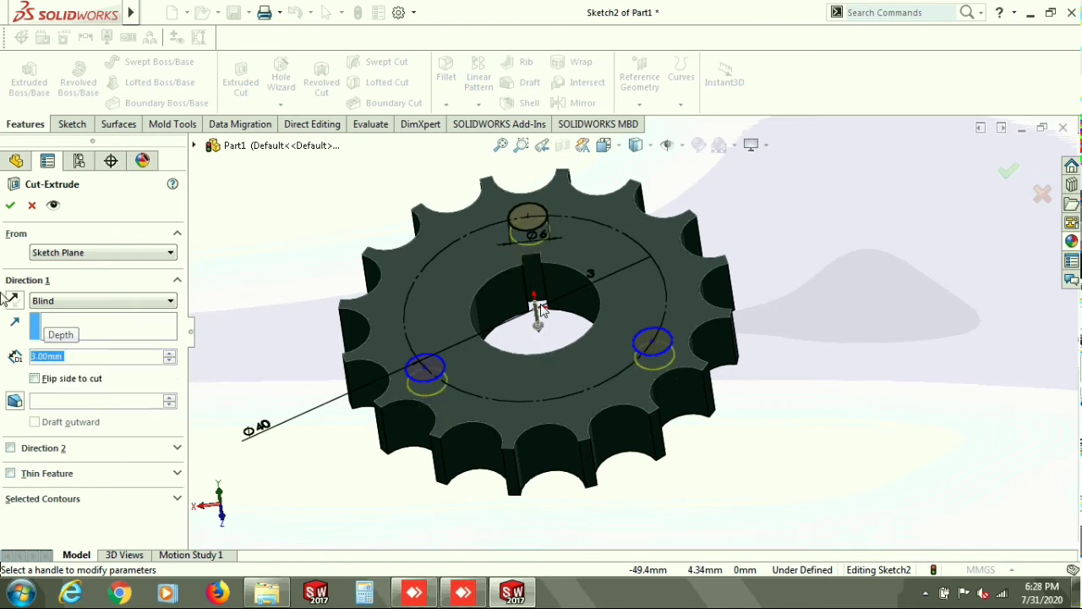
key(Return)
click(652, 390)
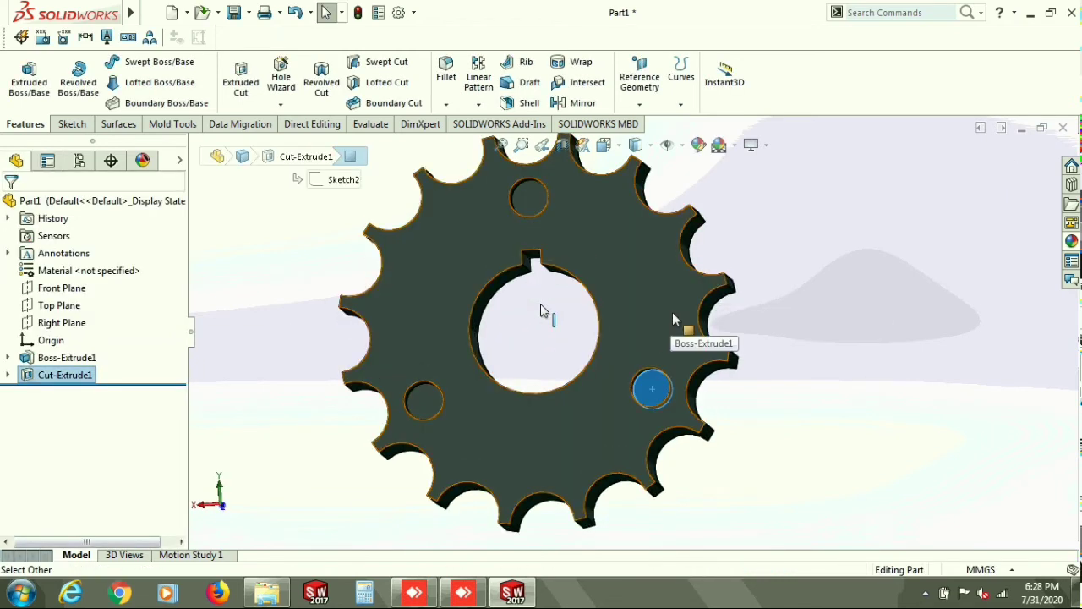
click(877, 373)
middle_drag(829, 351, 576, 206)
click(573, 206)
click(709, 298)
- Start a Hole Wizard hole on the sprocket face with the 6 mm pockets, using the ISO standard and Tap Drills type
click(412, 364)
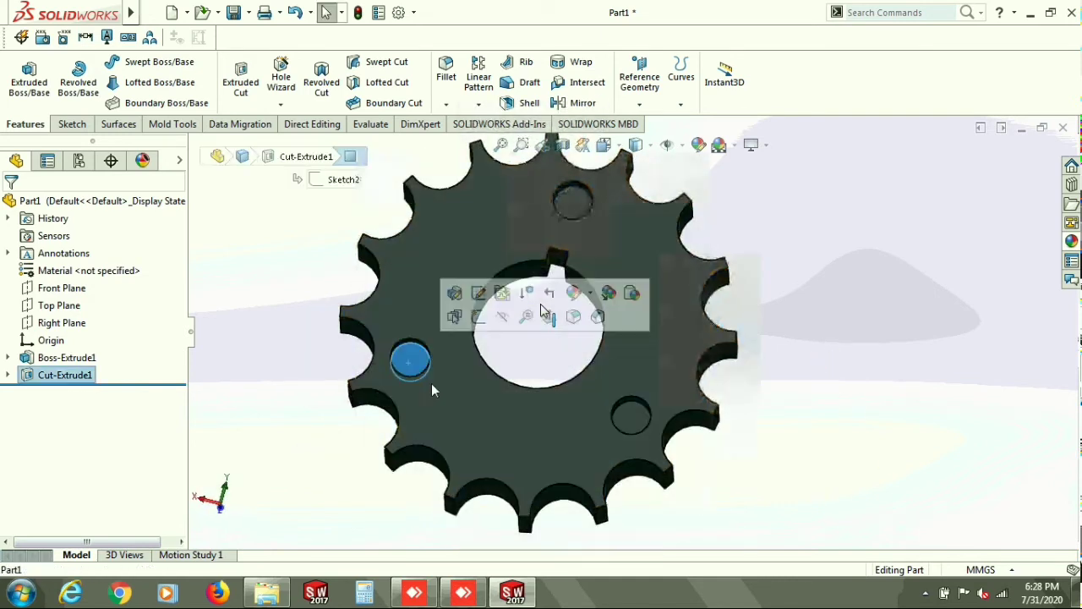
click(551, 318)
right_click(527, 394)
click(417, 193)
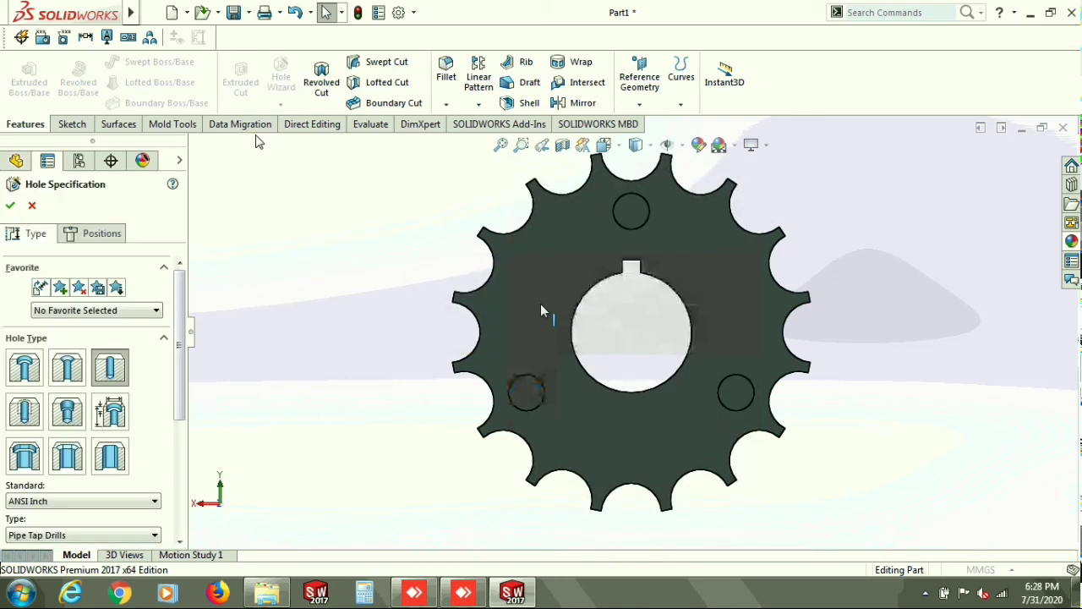
scroll(183, 360, down, 4)
click(70, 360)
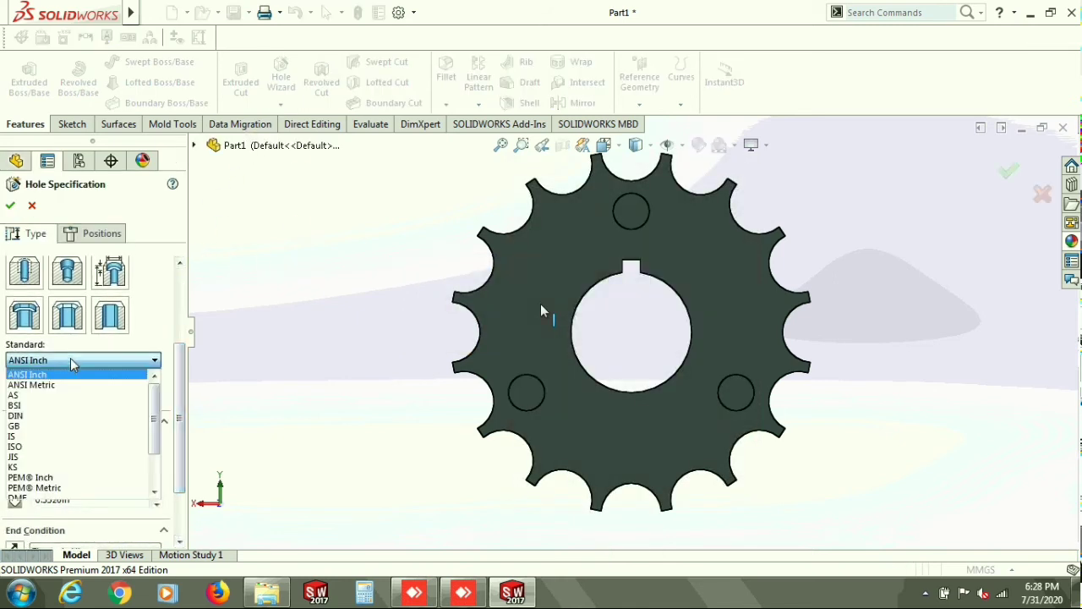
click(73, 386)
click(98, 362)
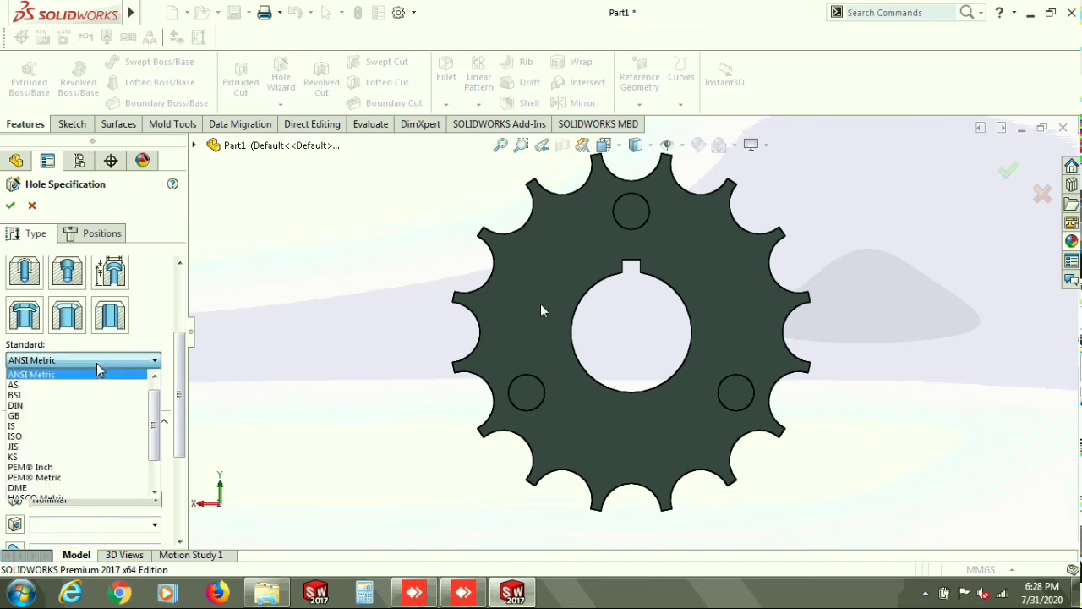
click(47, 444)
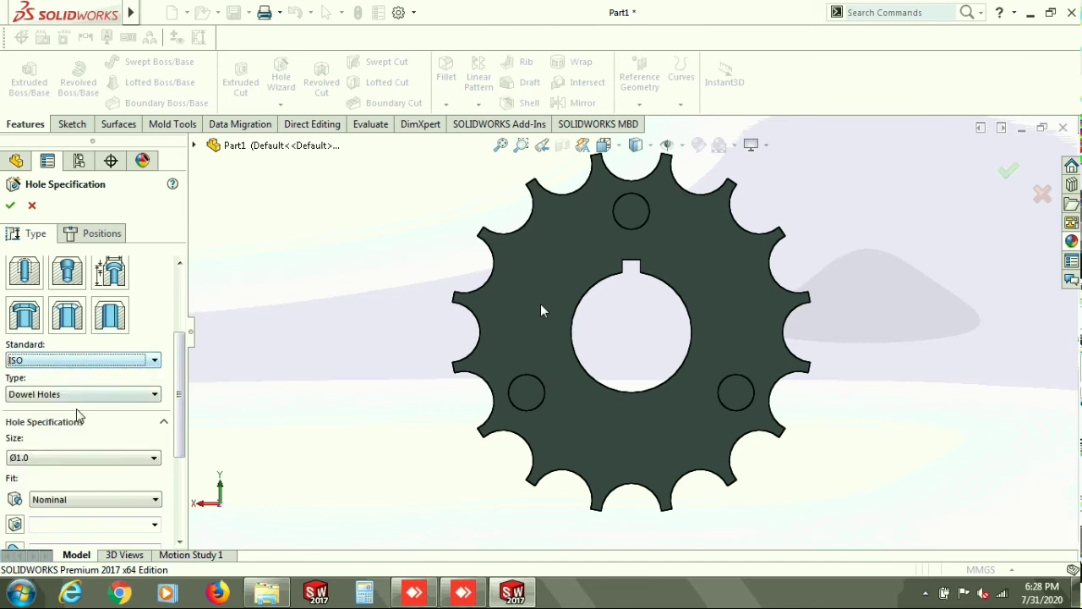
click(77, 395)
click(72, 441)
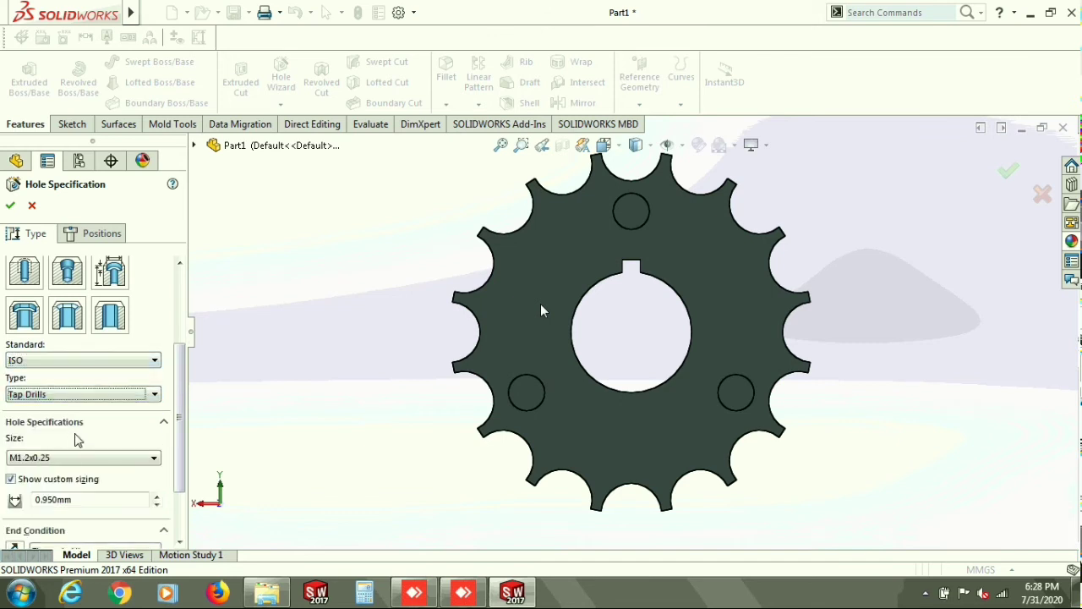
- Try the ANSI Metric standard for the hole and switch it back to ISO
click(94, 362)
click(56, 387)
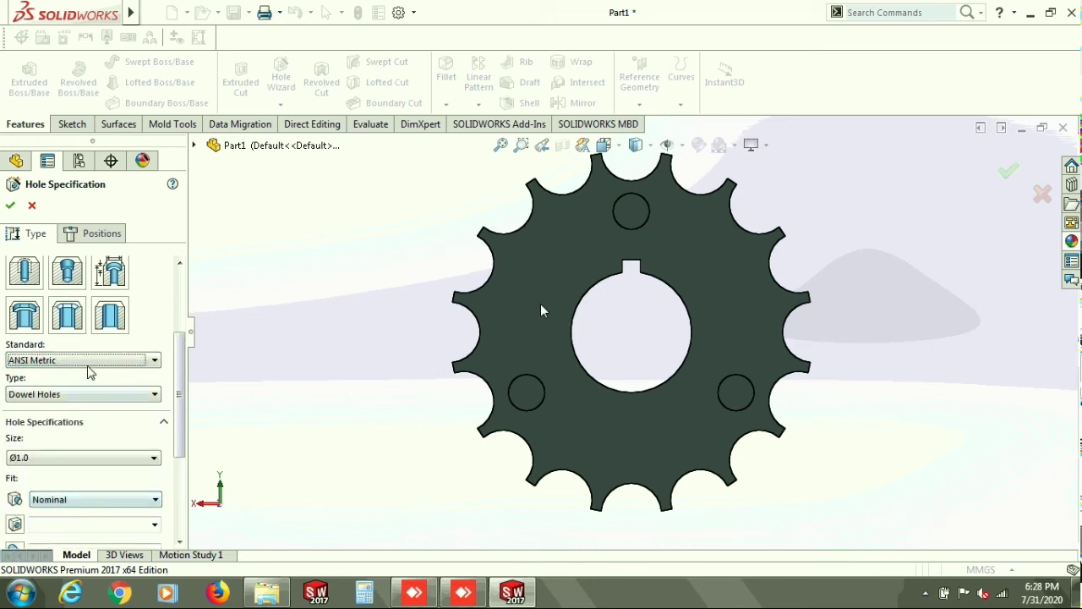
click(87, 364)
click(41, 438)
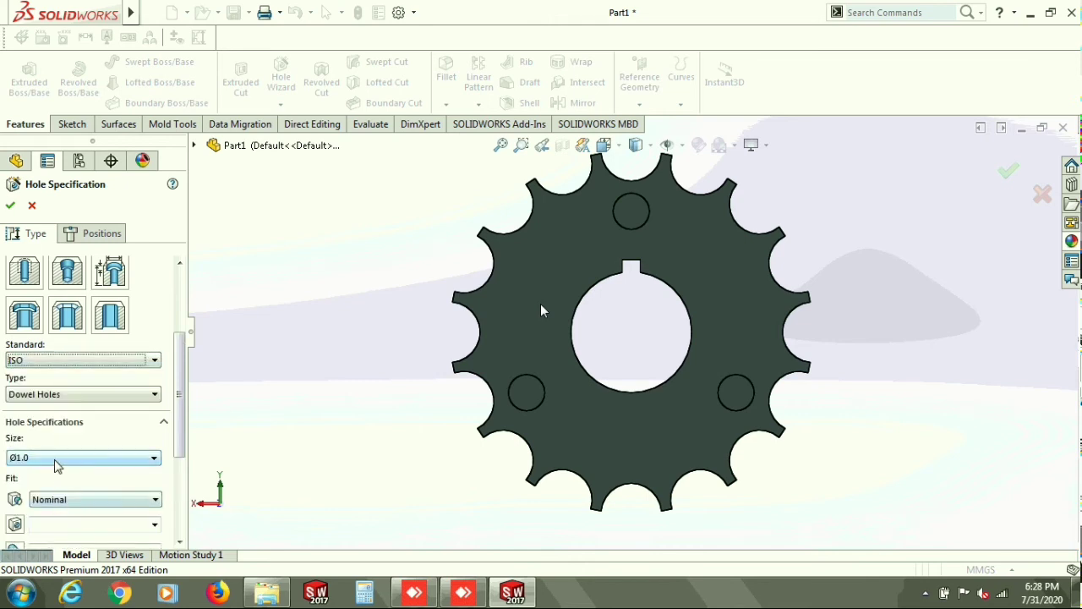
click(76, 363)
click(53, 396)
- Set the hole type to Tap Drills and its size to M6
click(79, 396)
click(80, 443)
click(79, 457)
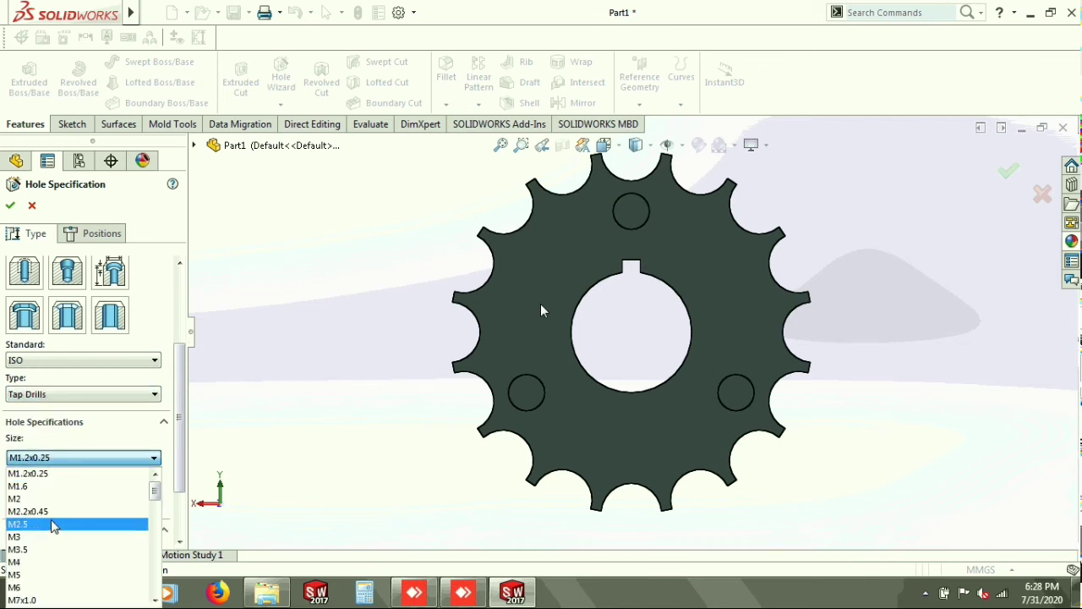
click(18, 587)
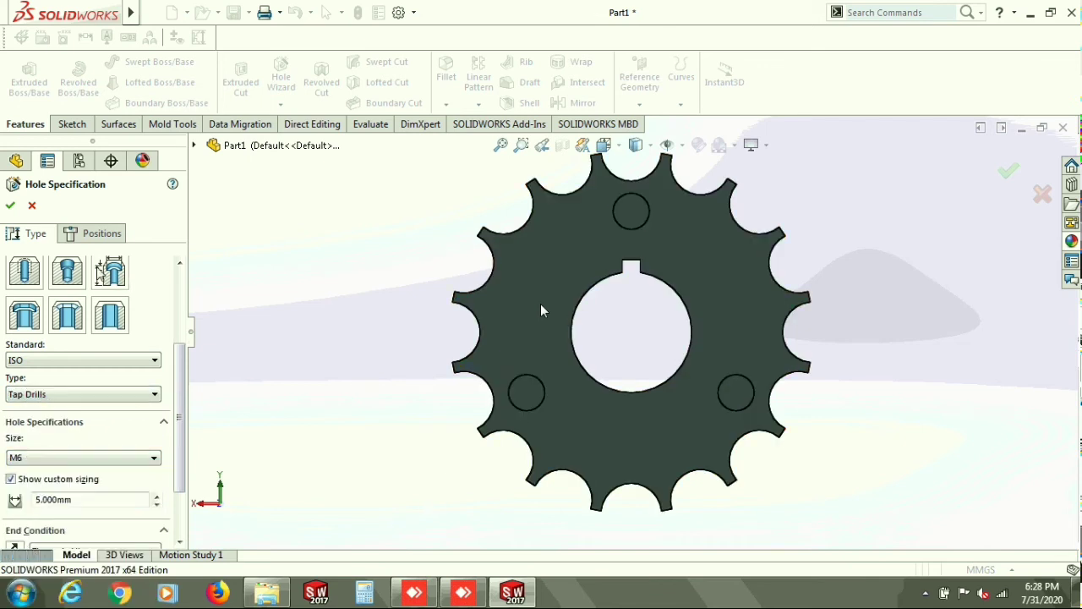
- Place the M6 tap drill holes at the centres of the three 6 mm pockets and finish the Hole Wizard feature
click(94, 234)
click(528, 395)
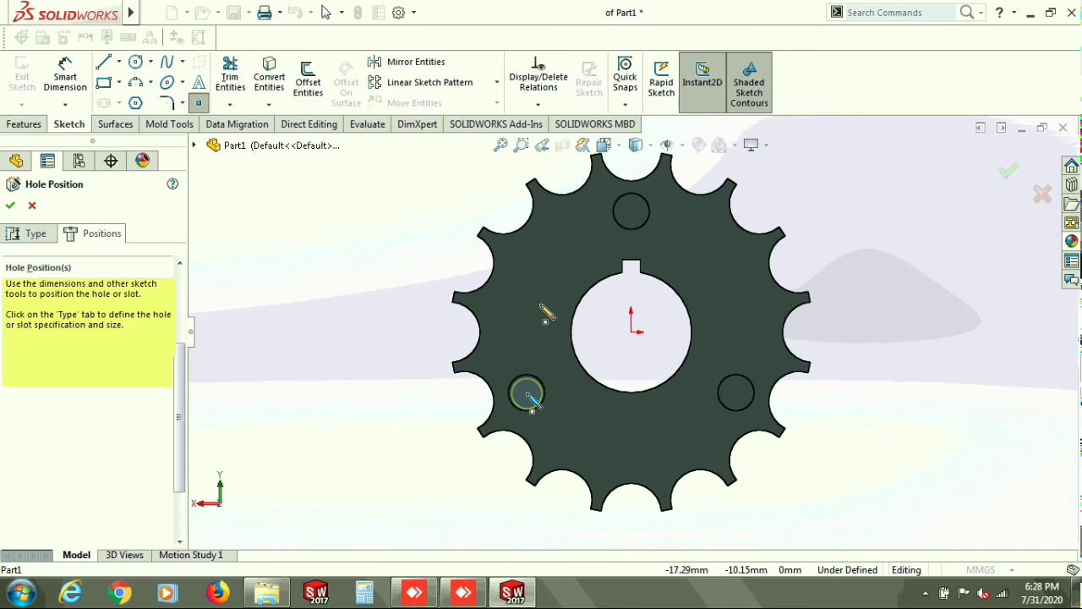
scroll(531, 401, down, 5)
click(568, 369)
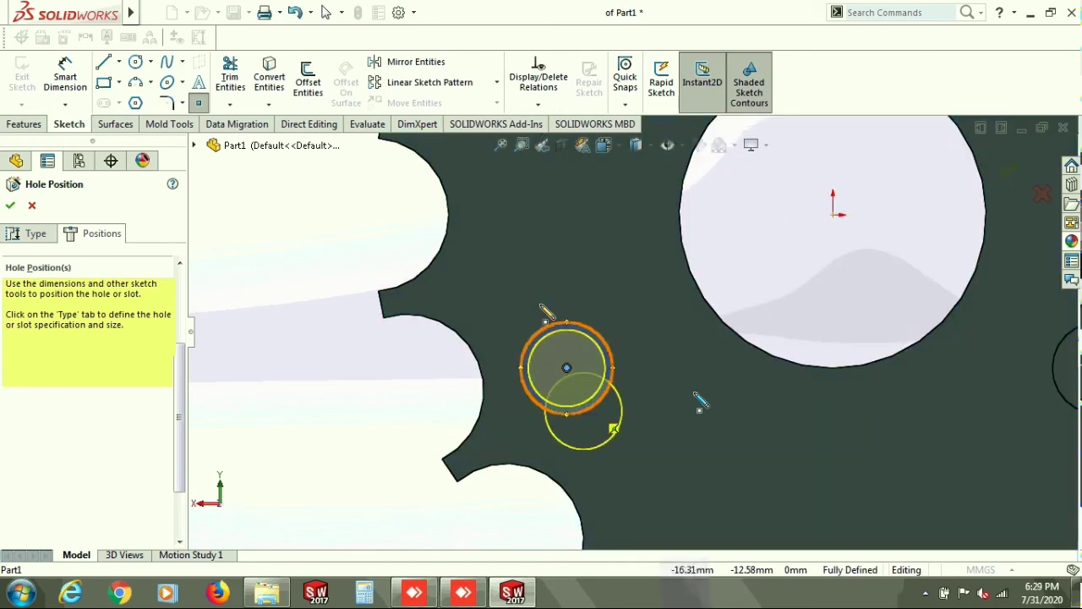
scroll(795, 362, up, 5)
scroll(795, 362, down, 5)
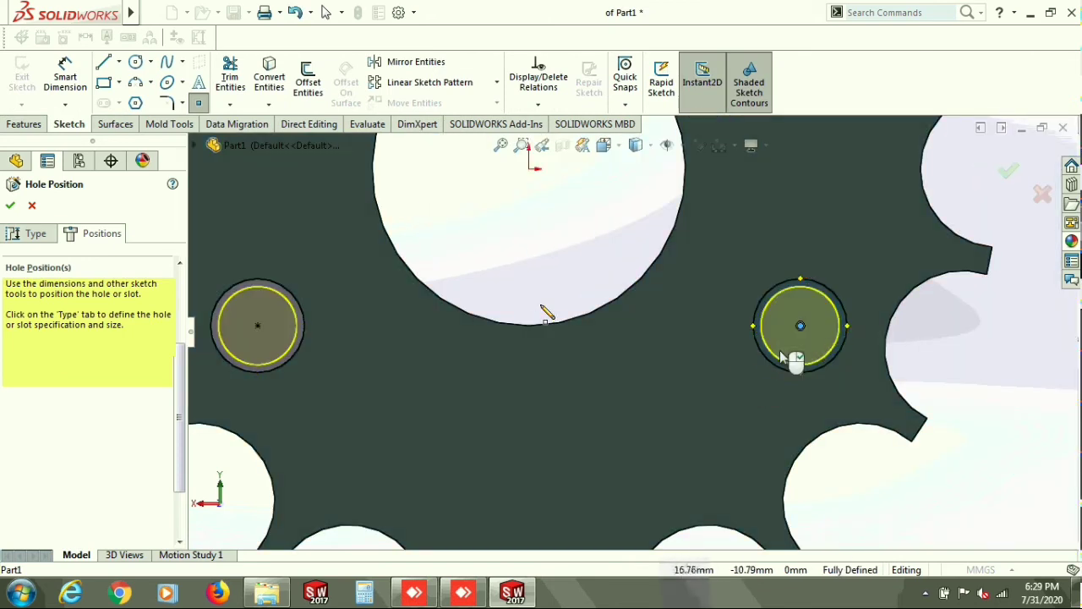
scroll(592, 238, up, 4)
scroll(575, 252, down, 3)
click(598, 222)
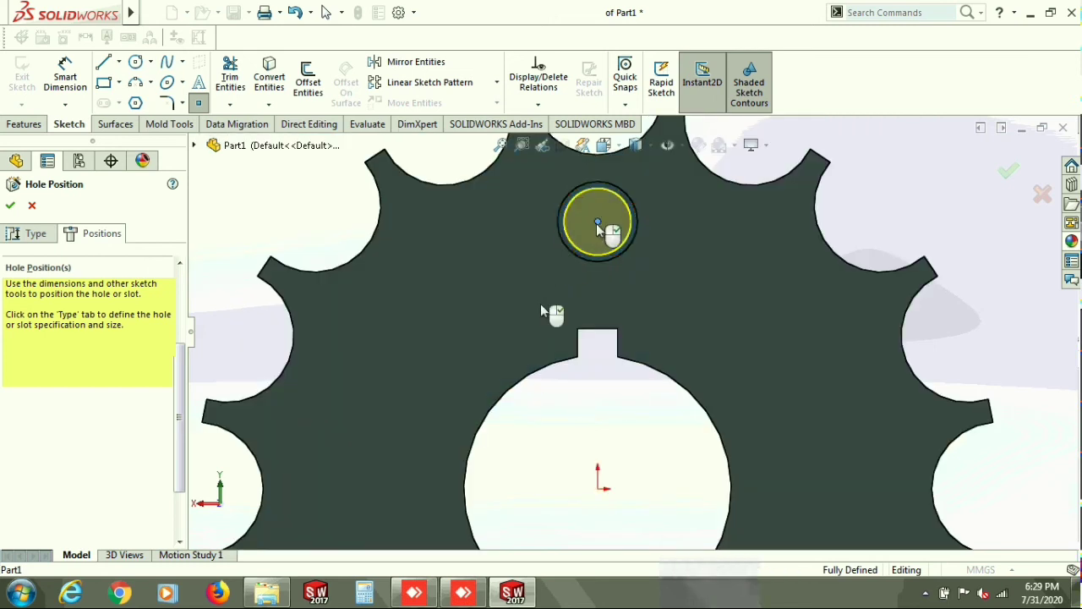
click(10, 206)
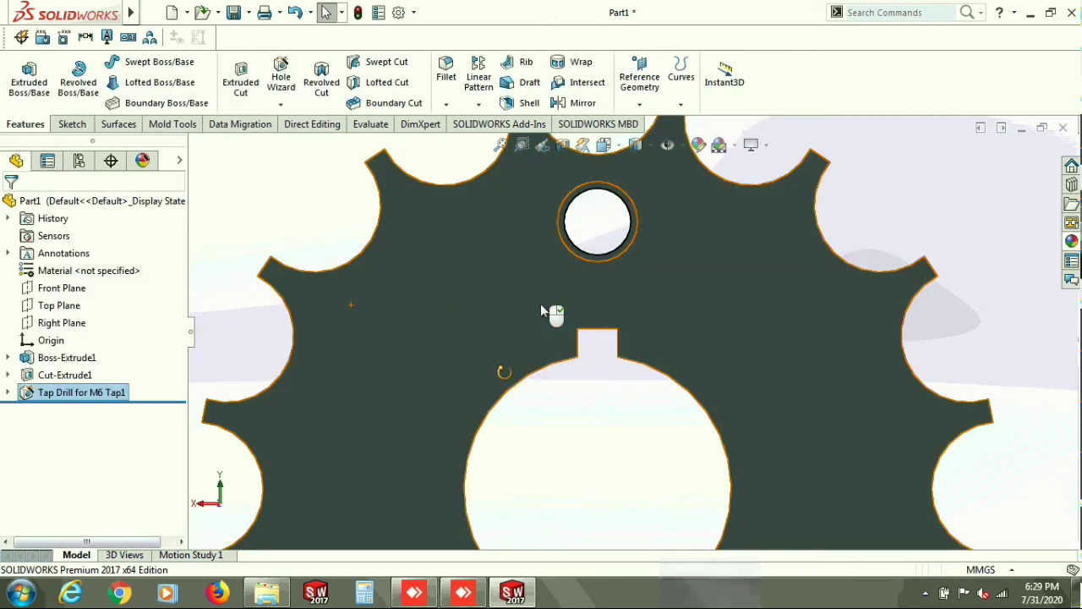
- Examine the three drilled holes and the sprocket from several angles, ending with the whole part in view
scroll(502, 371, up, 6)
middle_drag(505, 370, 616, 323)
scroll(617, 399, down, 5)
scroll(633, 457, up, 5)
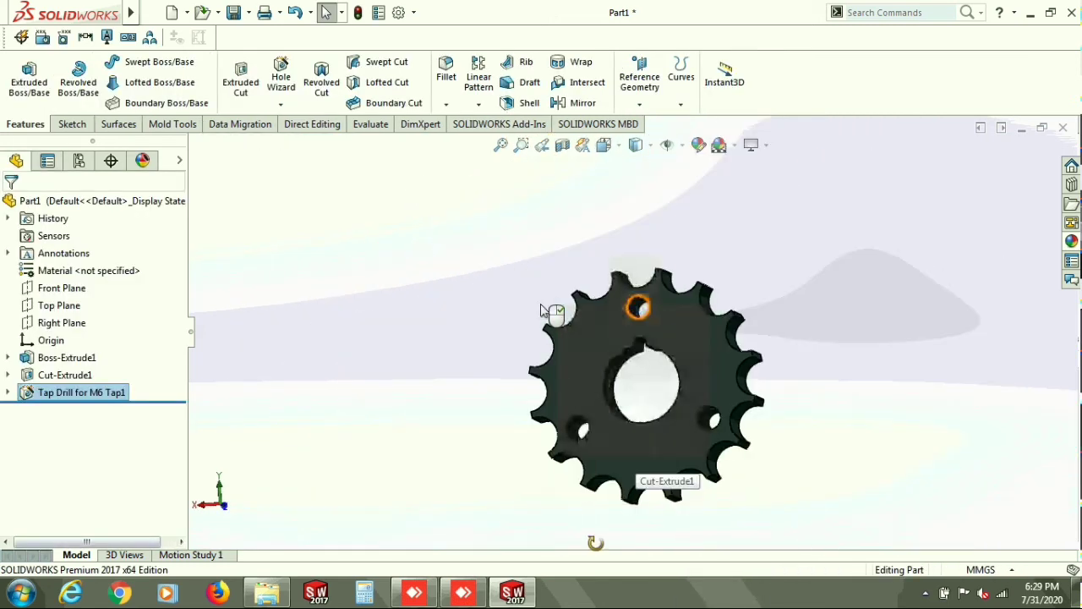
middle_drag(639, 465, 570, 426)
click(589, 279)
click(777, 445)
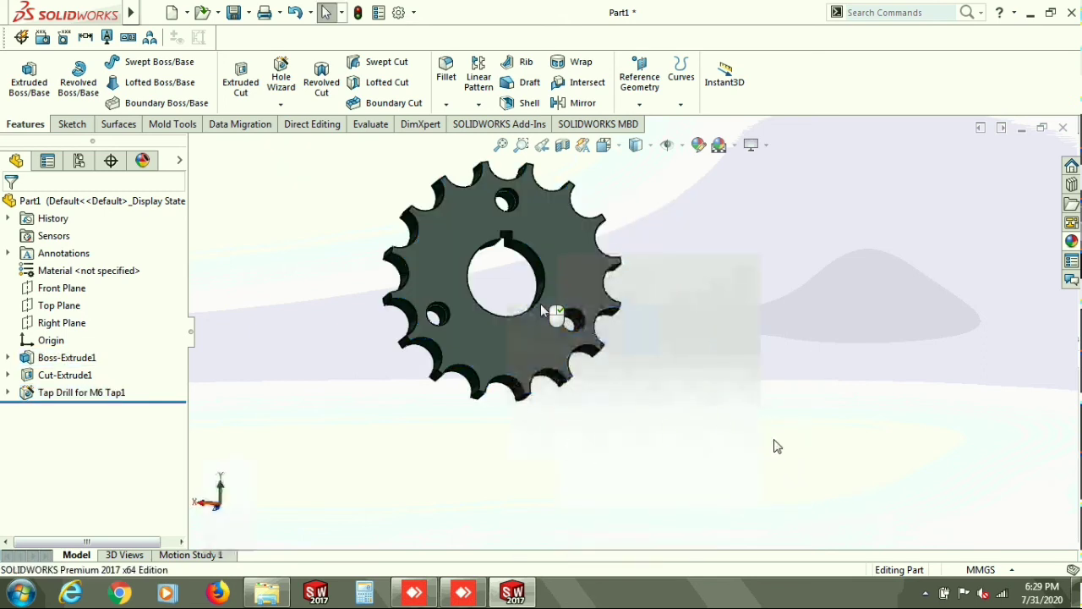
key(f)
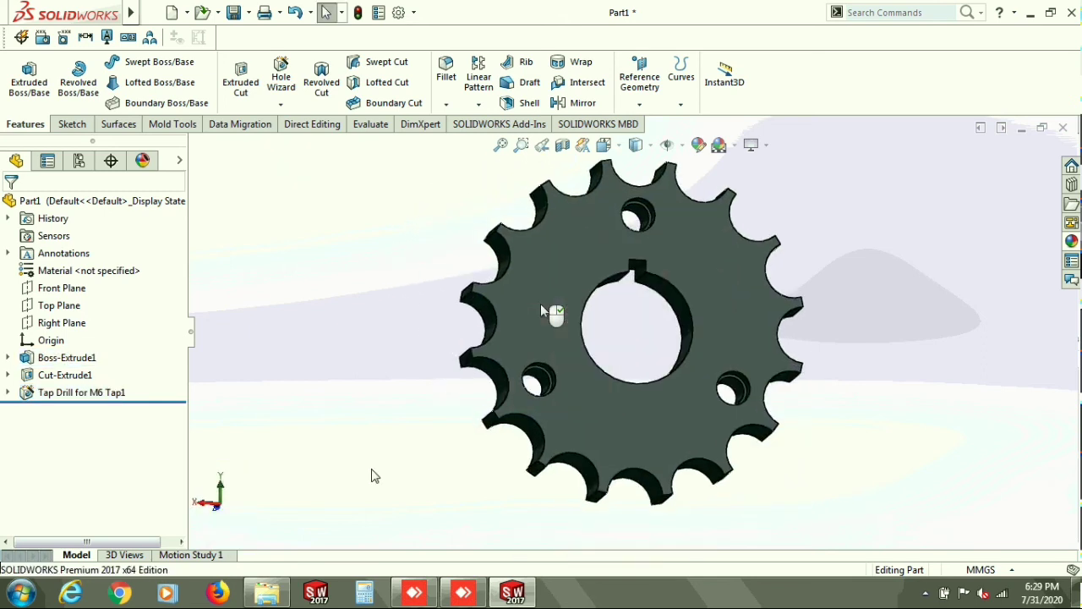